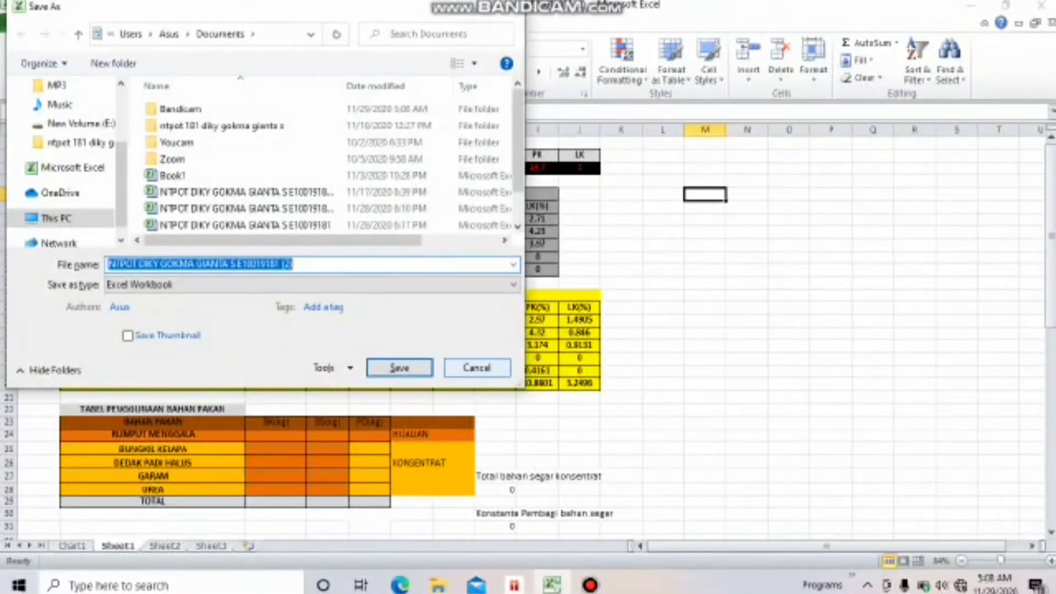
# Step: Dismiss the Save As dialog to get back to the ration-formulation sheet
pyautogui.press('Return')
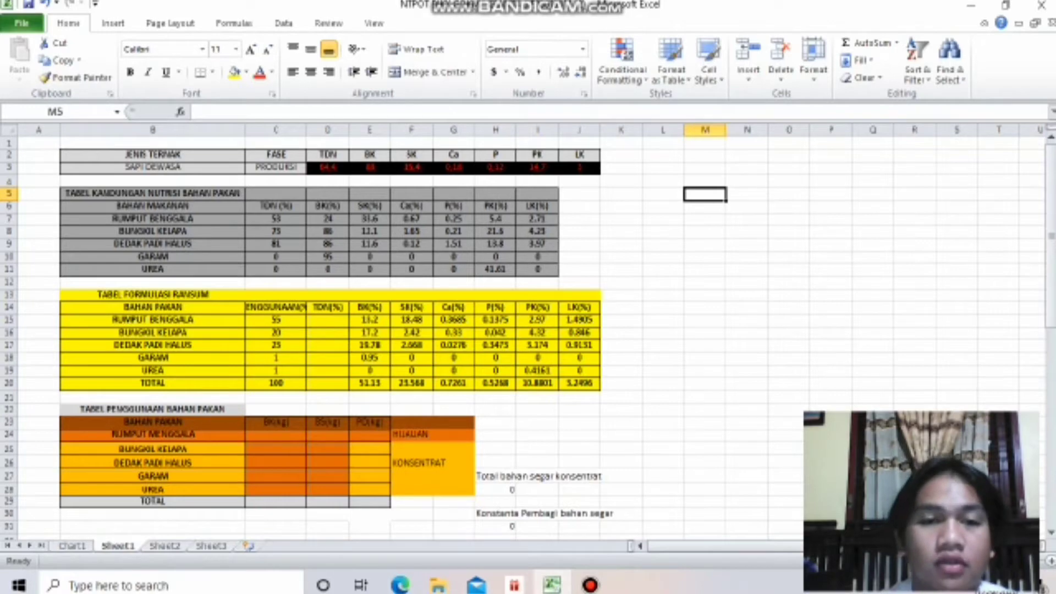
pyautogui.scroll(-1, 527, 330)
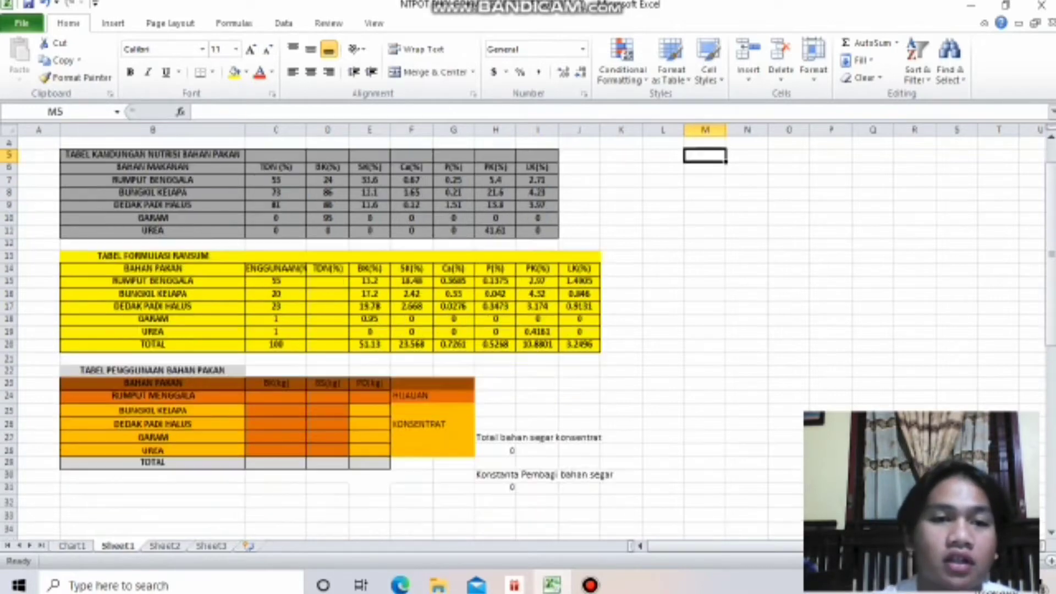
pyautogui.scroll(-2, 528, 329)
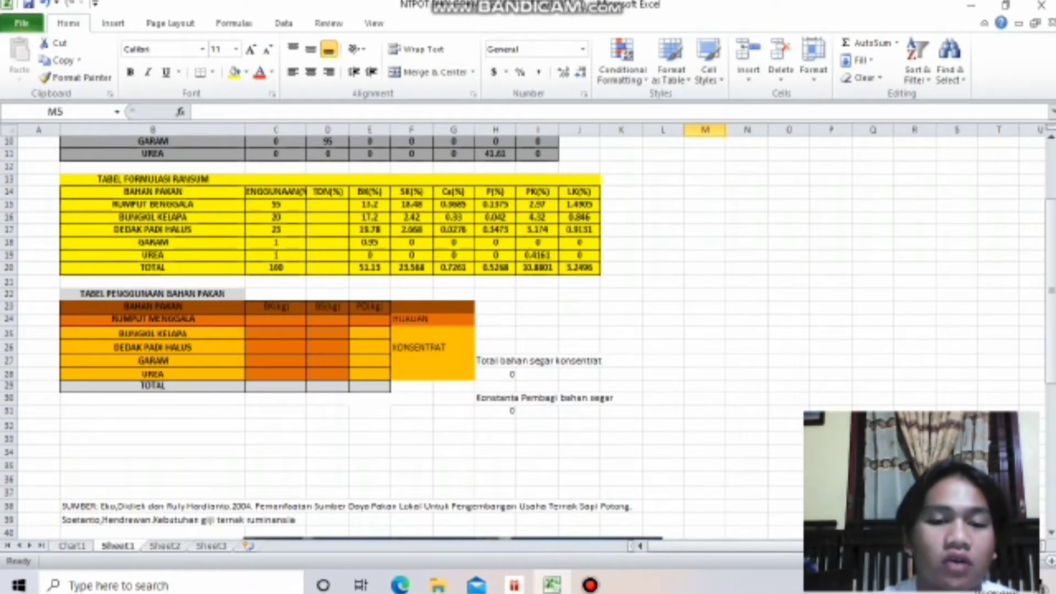
pyautogui.scroll(3, 528, 330)
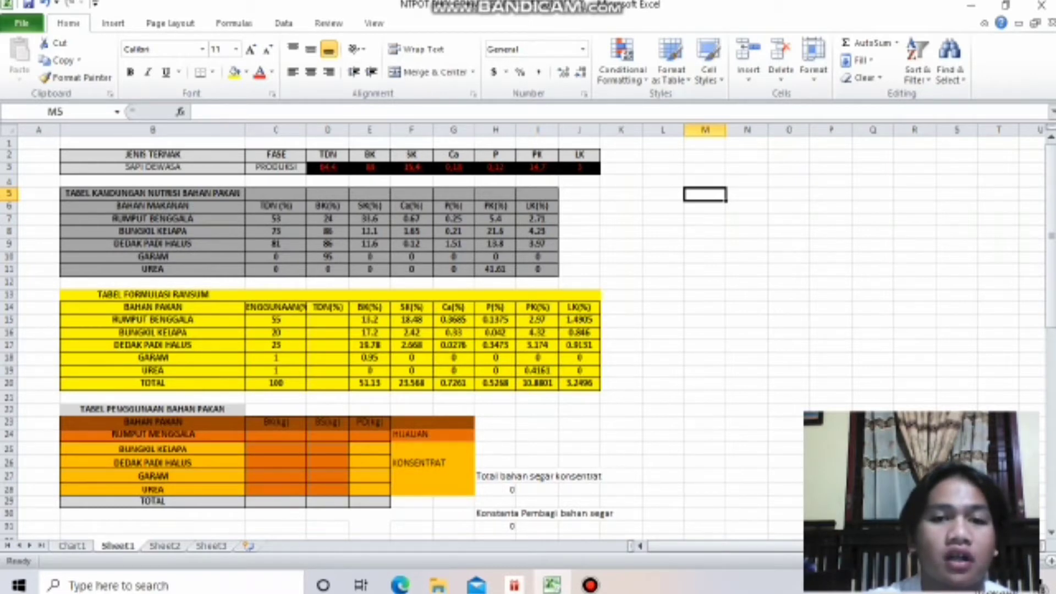
pyautogui.scroll(-1, 527, 341)
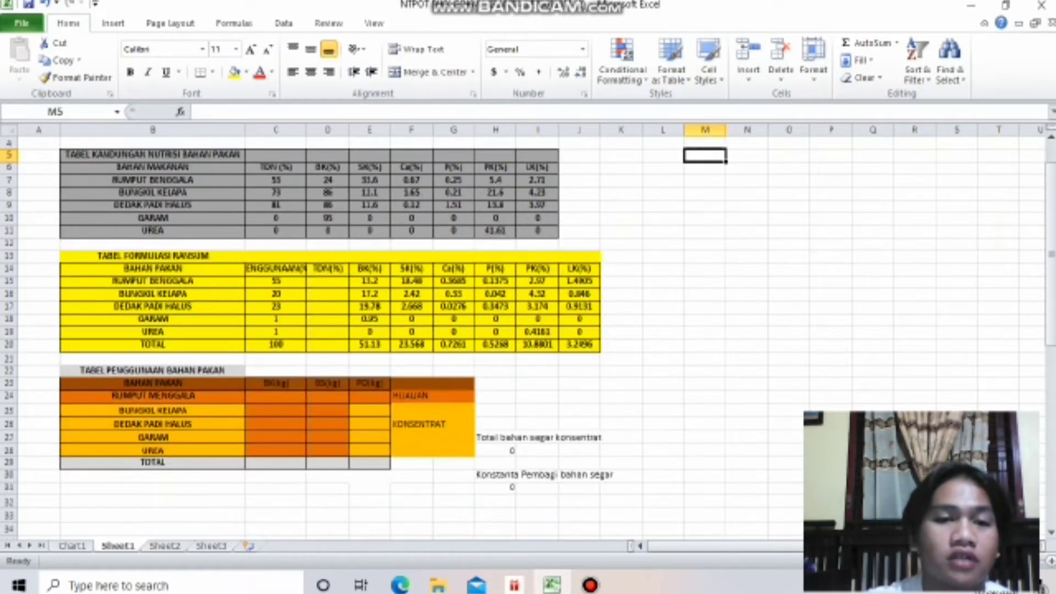
pyautogui.scroll(-2, 528, 341)
pyautogui.scroll(-3, 528, 341)
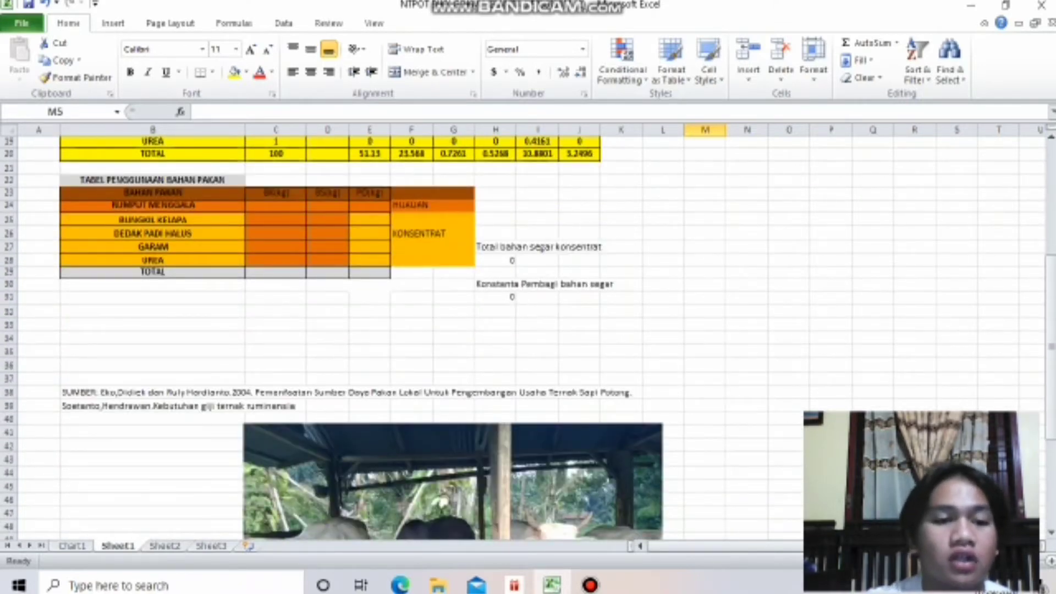
pyautogui.scroll(4, 528, 336)
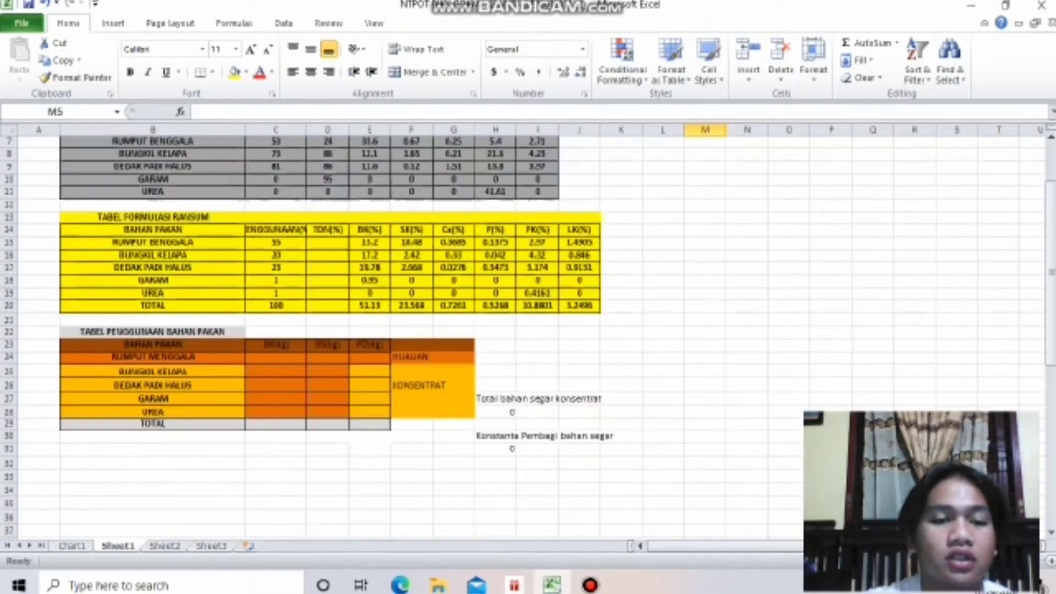
pyautogui.scroll(1, 528, 335)
pyautogui.scroll(1, 528, 336)
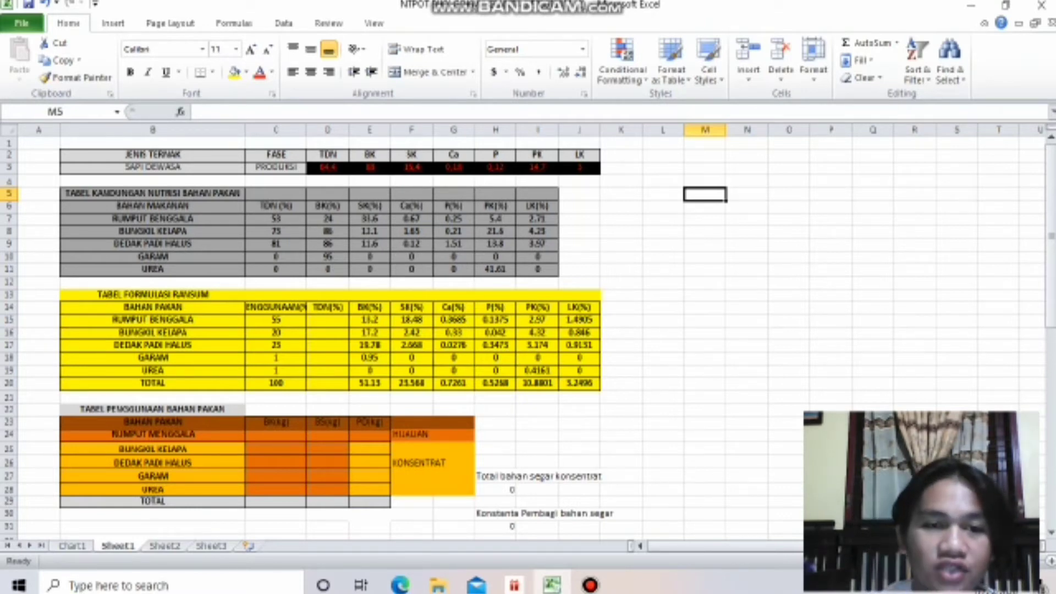
# Step: Enter =C15*C7/100 in D15 for the grass TDN contribution
pyautogui.click(330, 321)
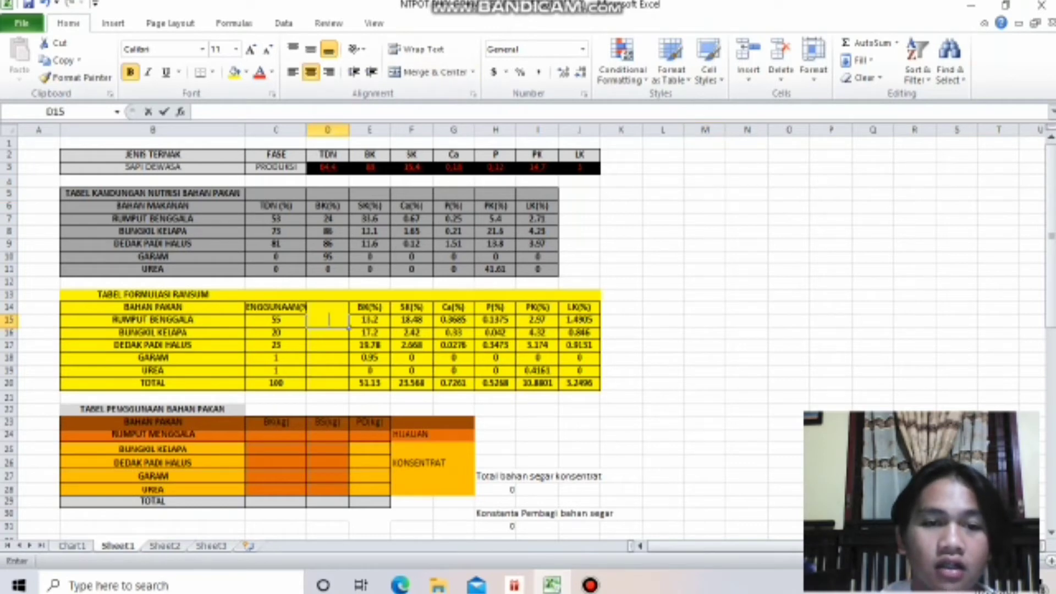
pyautogui.write('=')
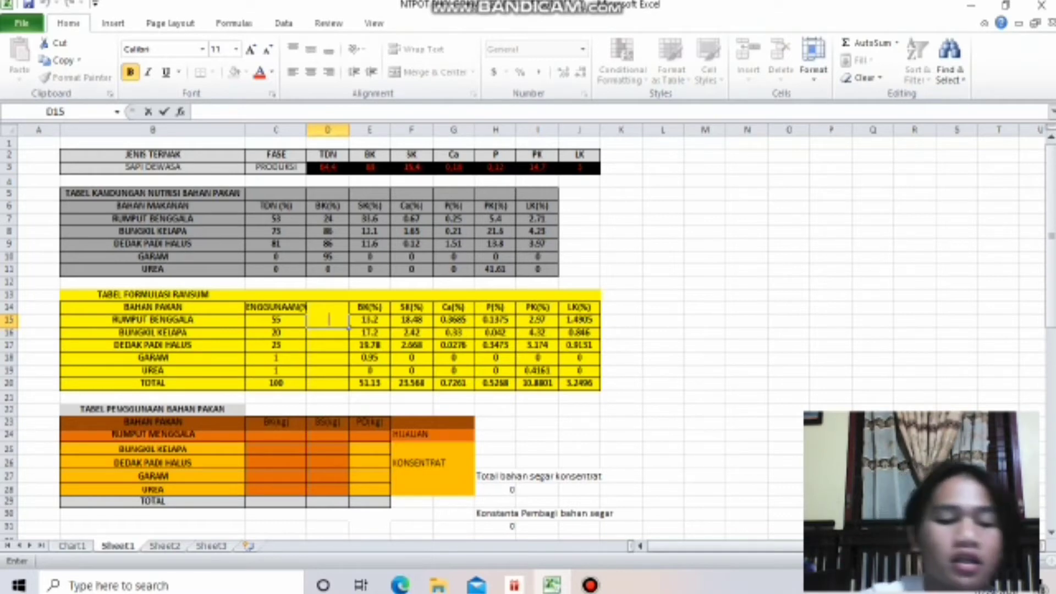
pyautogui.write('=')
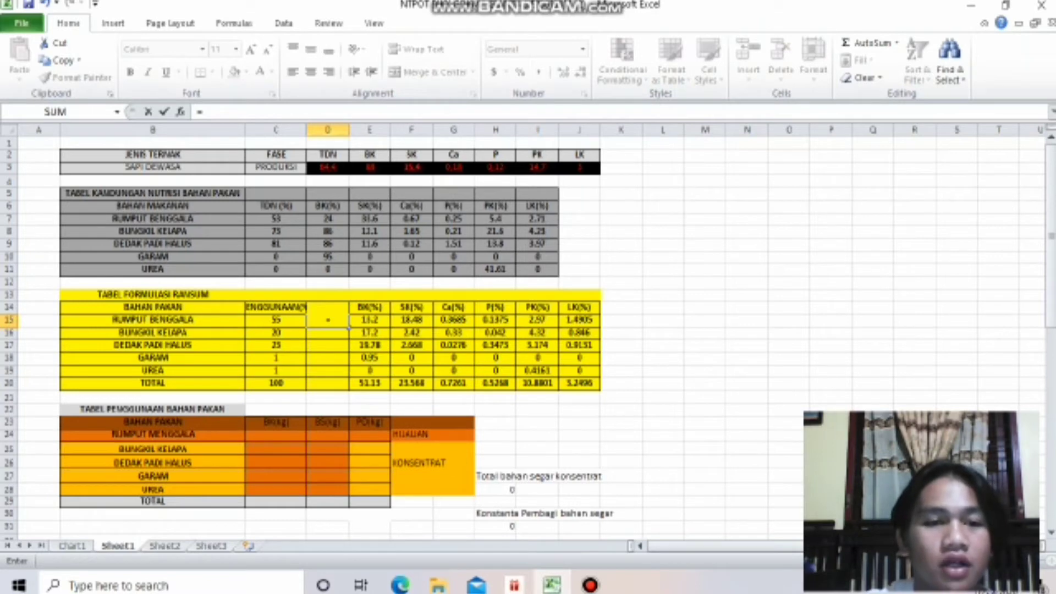
pyautogui.click(276, 319)
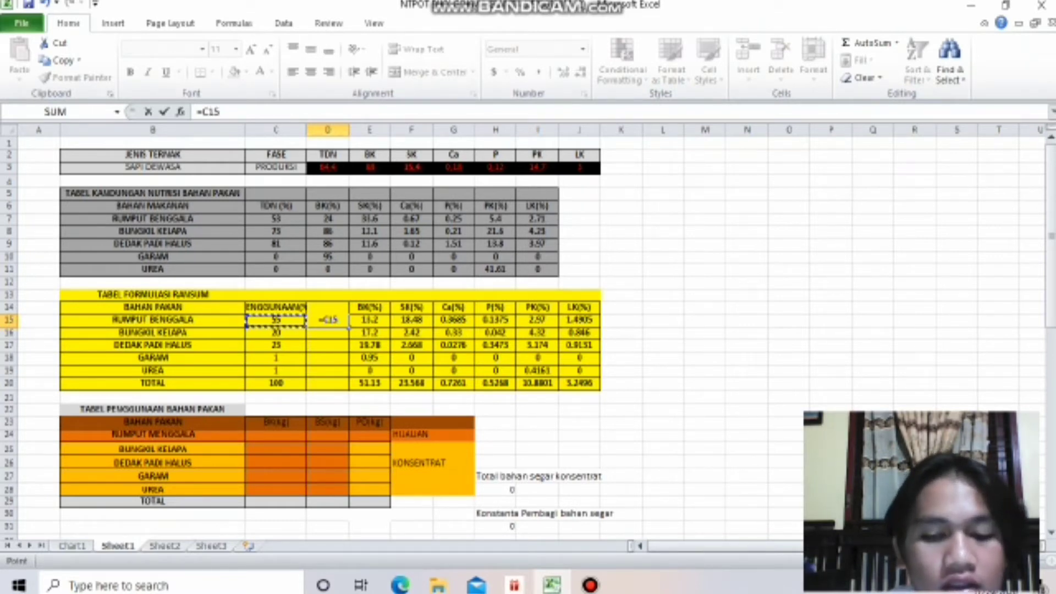
pyautogui.write('*')
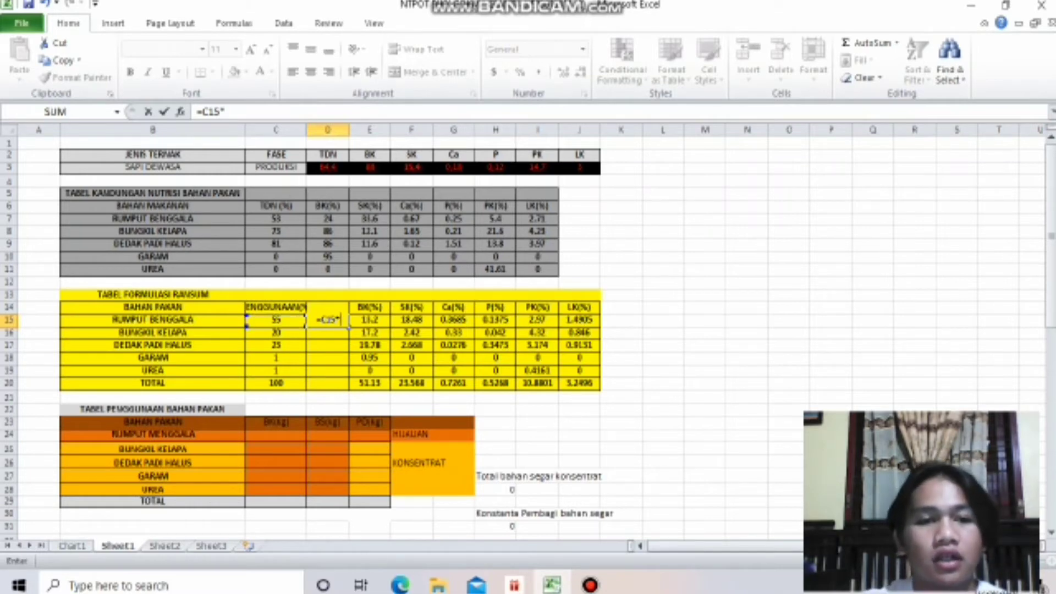
pyautogui.click(276, 218)
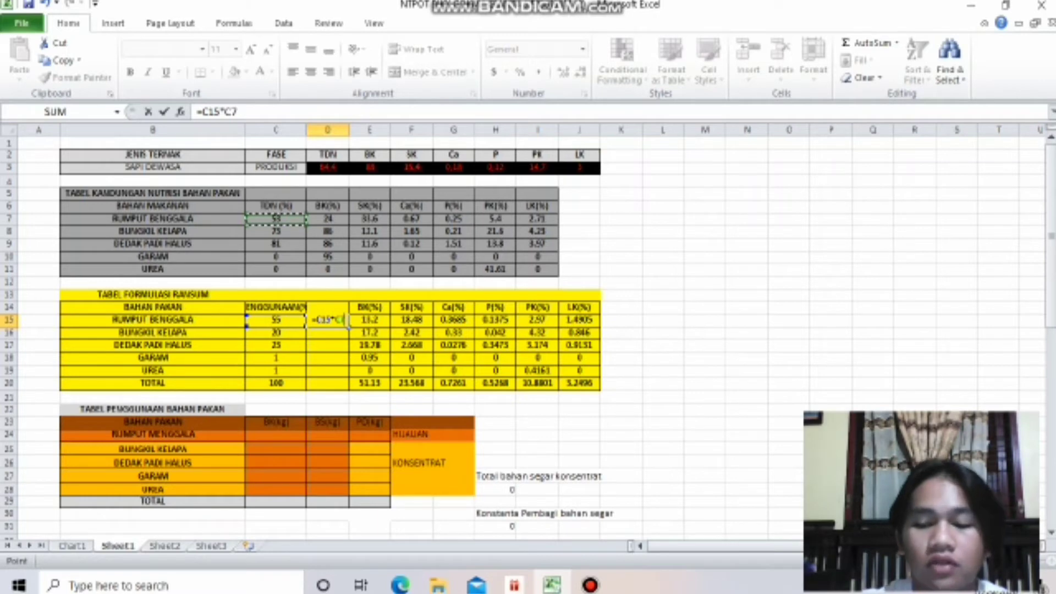
pyautogui.write('/1')
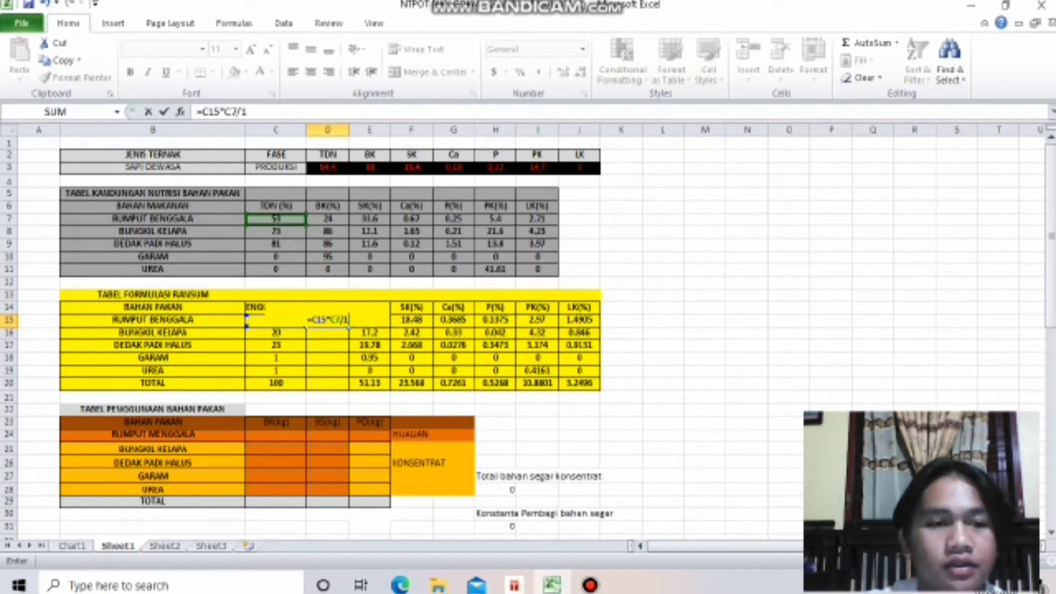
pyautogui.write('00')
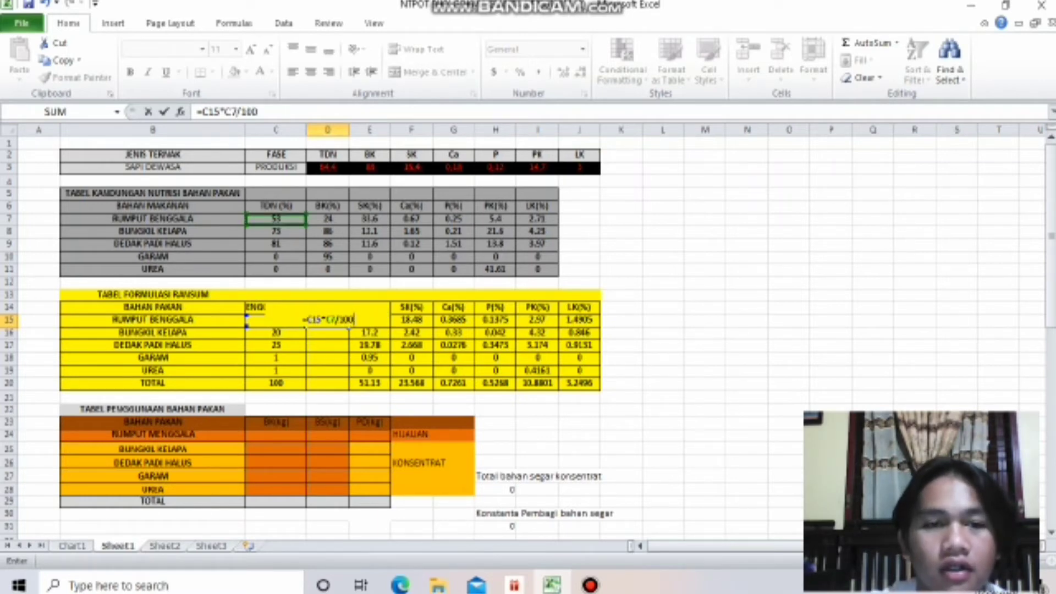
pyautogui.press('Return')
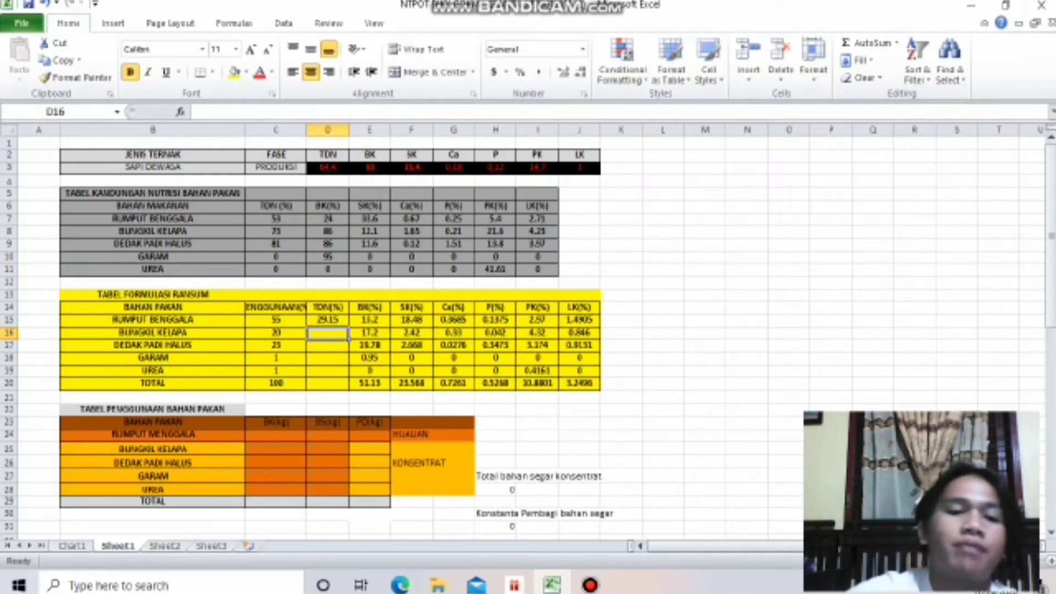
# Step: Copy the TDN formula down through D19, giving 29.15, 14.6, 18.63, 0, 0
pyautogui.click(328, 320)
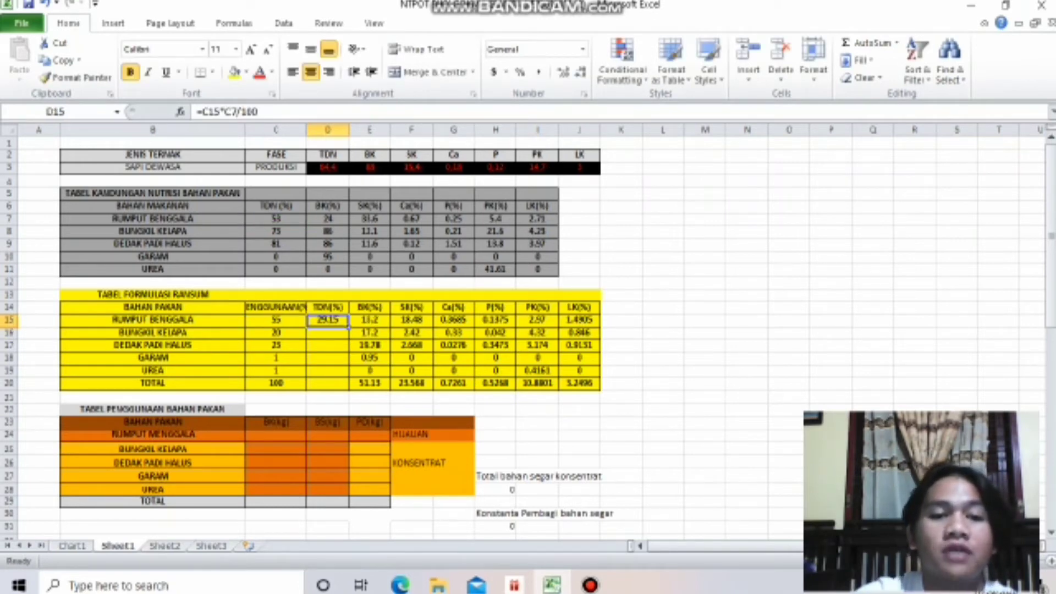
pyautogui.moveTo(348, 326); pyautogui.dragTo(348, 363)
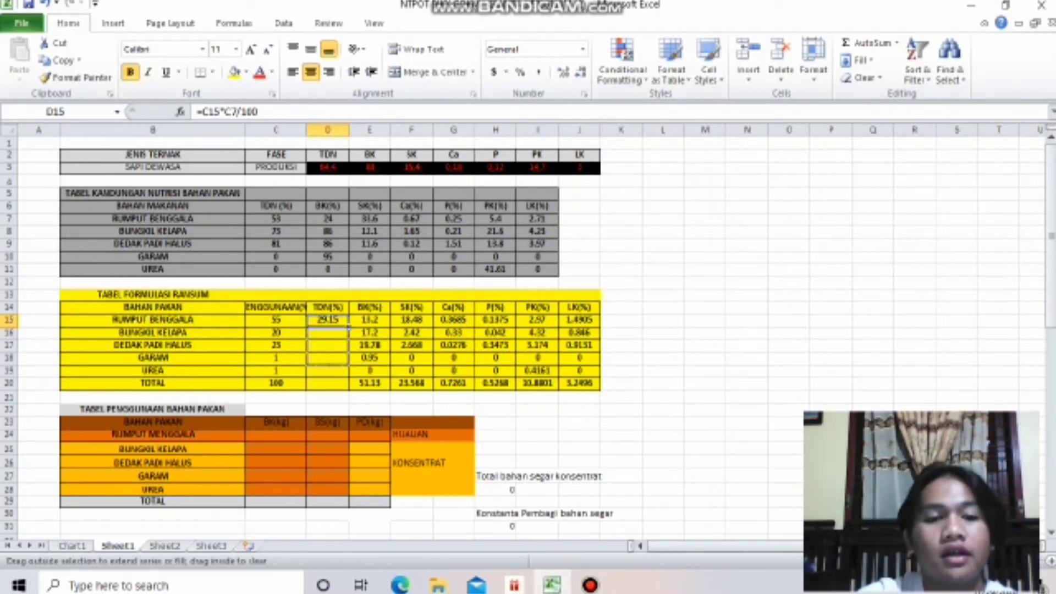
pyautogui.moveTo(348, 363); pyautogui.dragTo(350, 378)
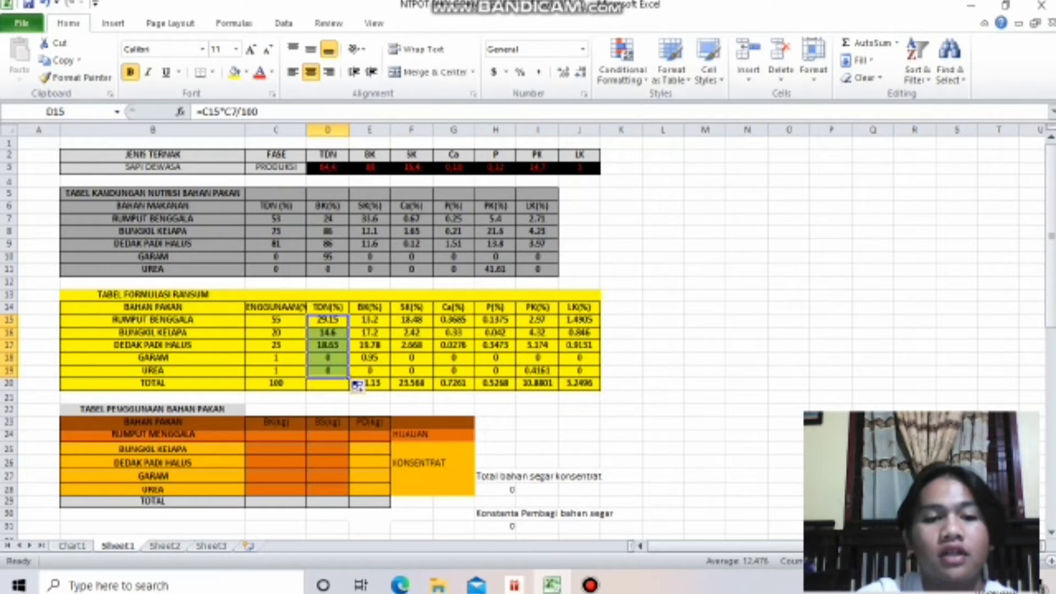
pyautogui.click(327, 383)
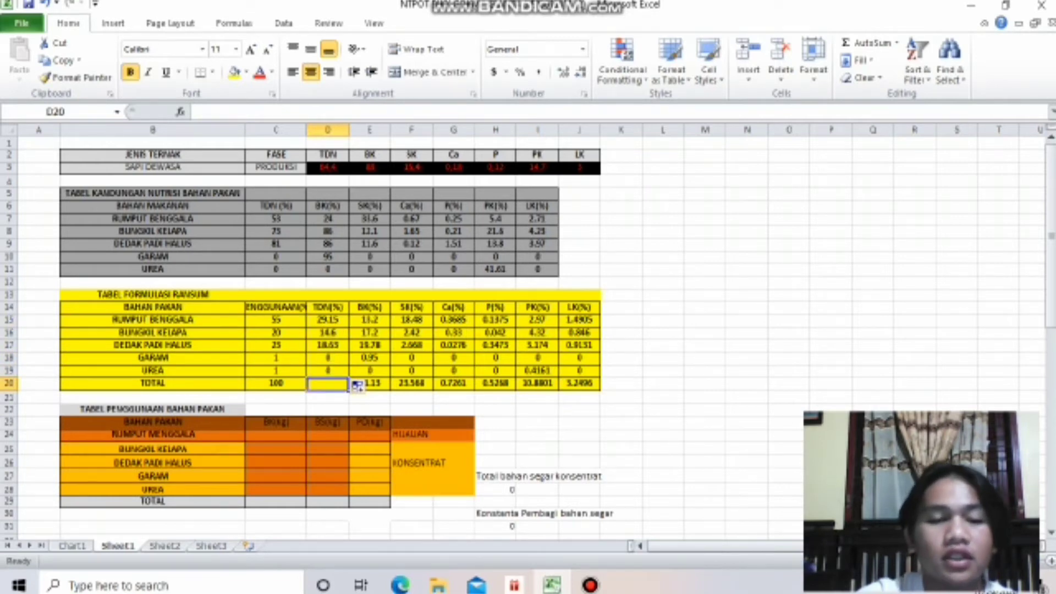
pyautogui.click(327, 319)
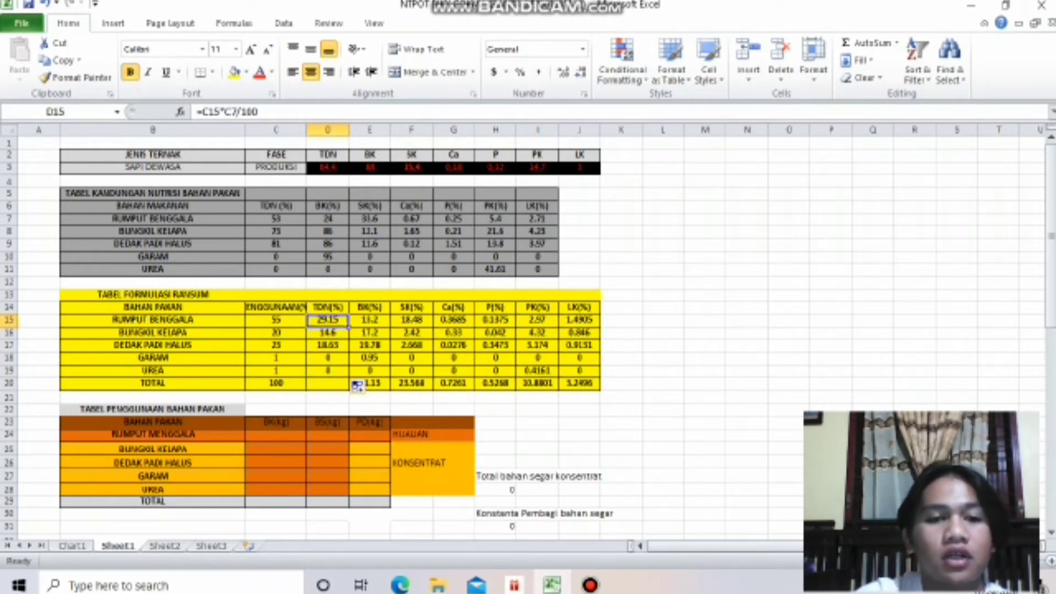
pyautogui.press('Down')
pyautogui.press('Down')
pyautogui.press('Down')
pyautogui.press('Down')
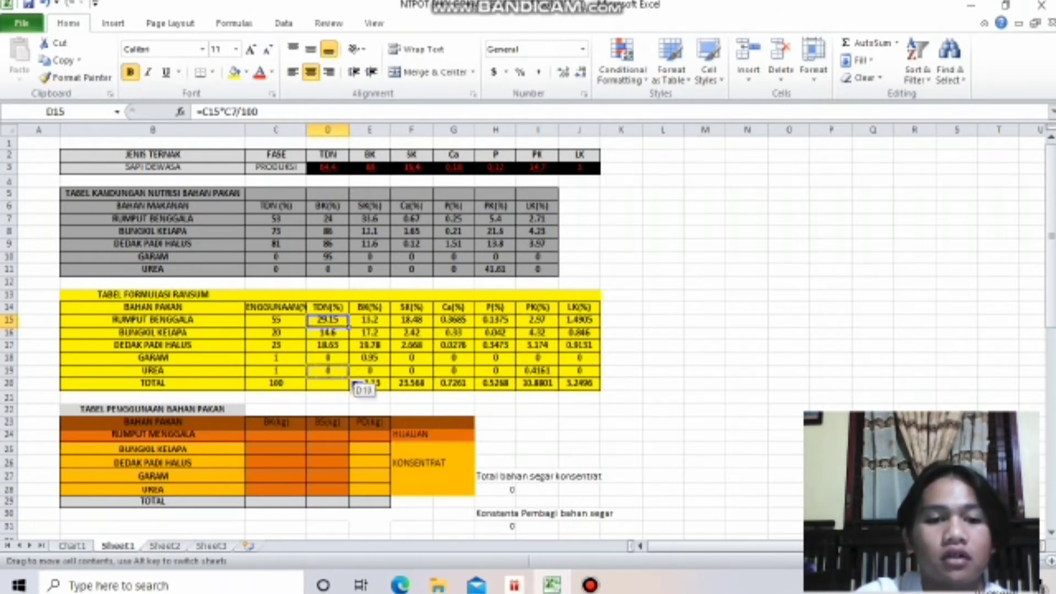
pyautogui.moveTo(356, 385); pyautogui.dragTo(357, 385)
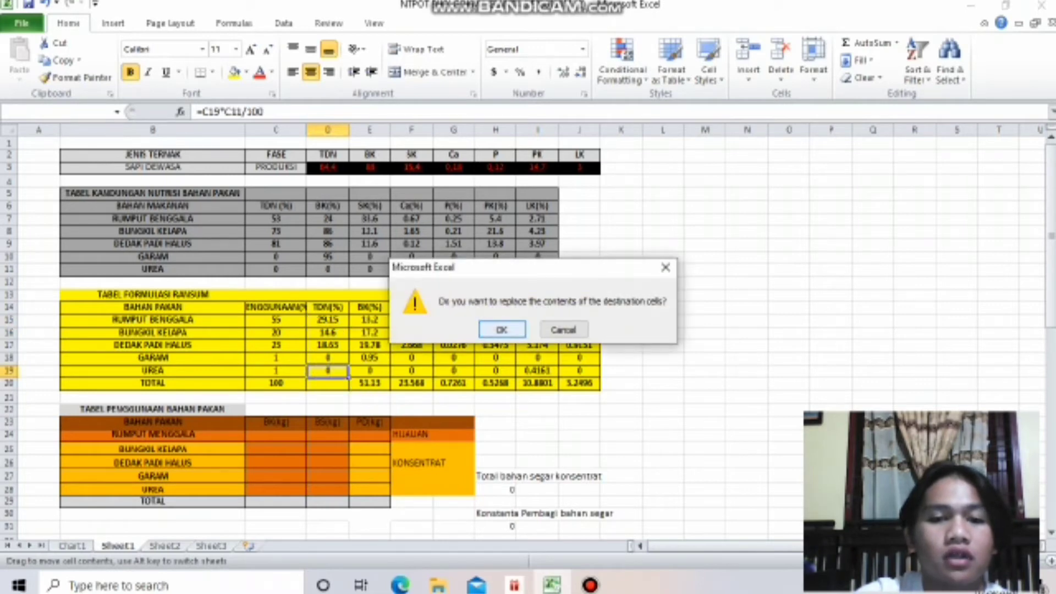
pyautogui.press('Return')
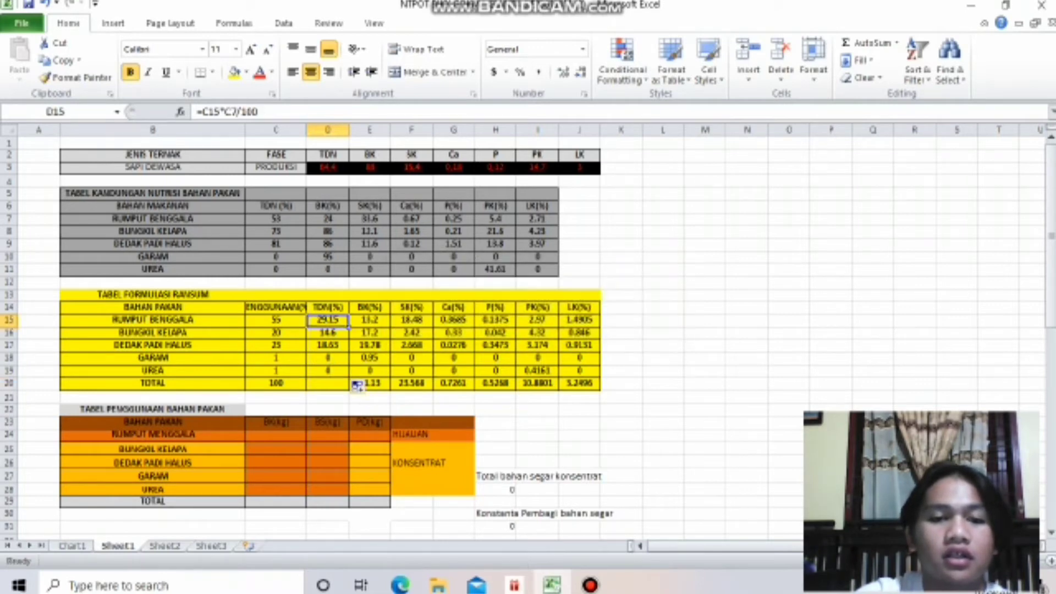
# Step: AutoSum D15:D20 so the TDN column totals 62.38
pyautogui.moveTo(348, 326); pyautogui.dragTo(349, 376)
pyautogui.click(868, 43)
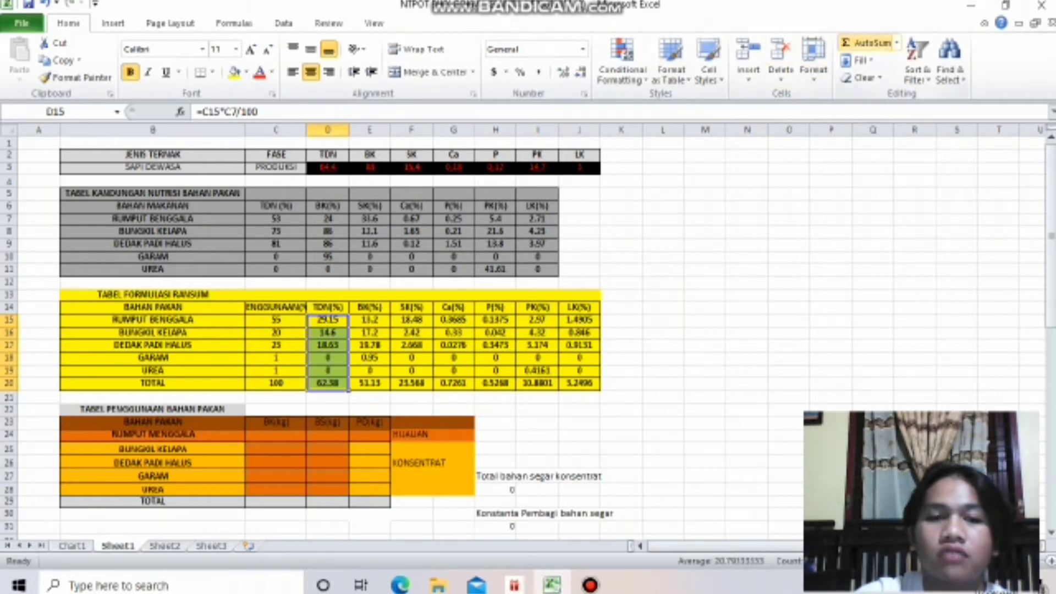
pyautogui.scroll(-1, 528, 330)
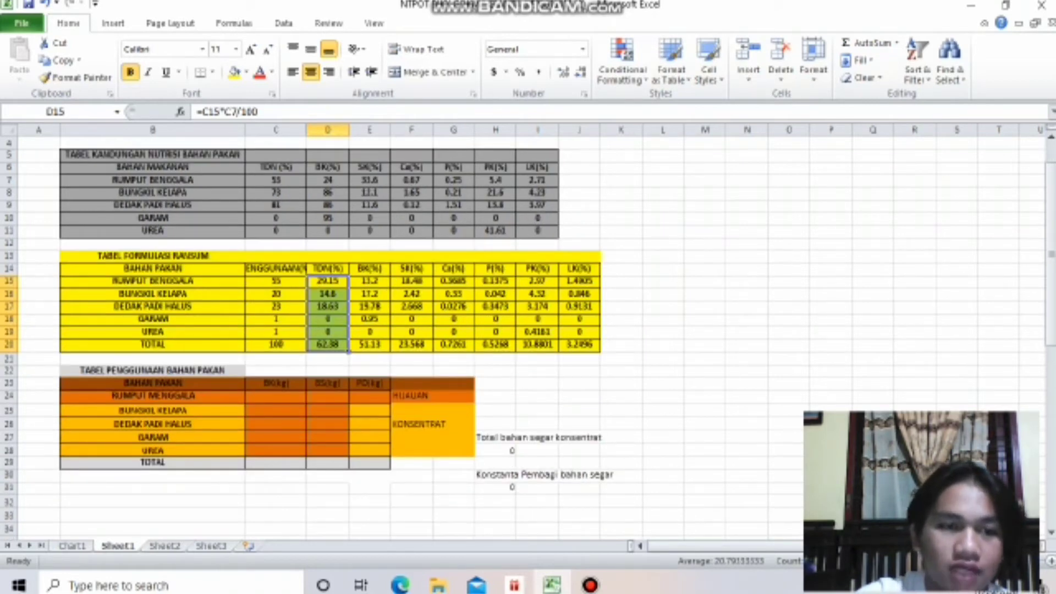
pyautogui.click(276, 396)
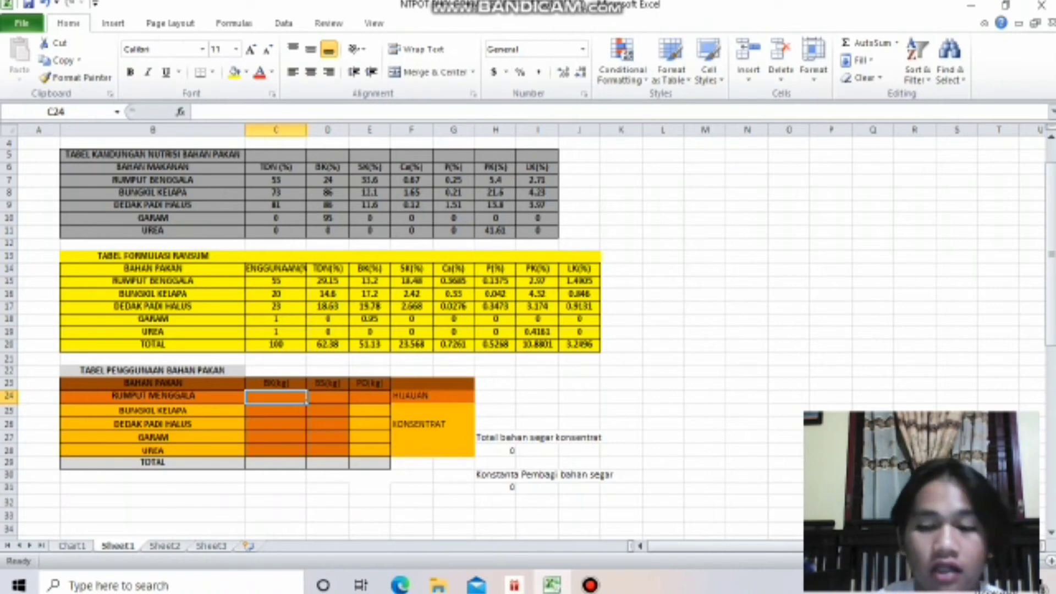
# Step: Enter =C15*100/D7 in C24 for the grass BK kg (229.17)
pyautogui.write('=')
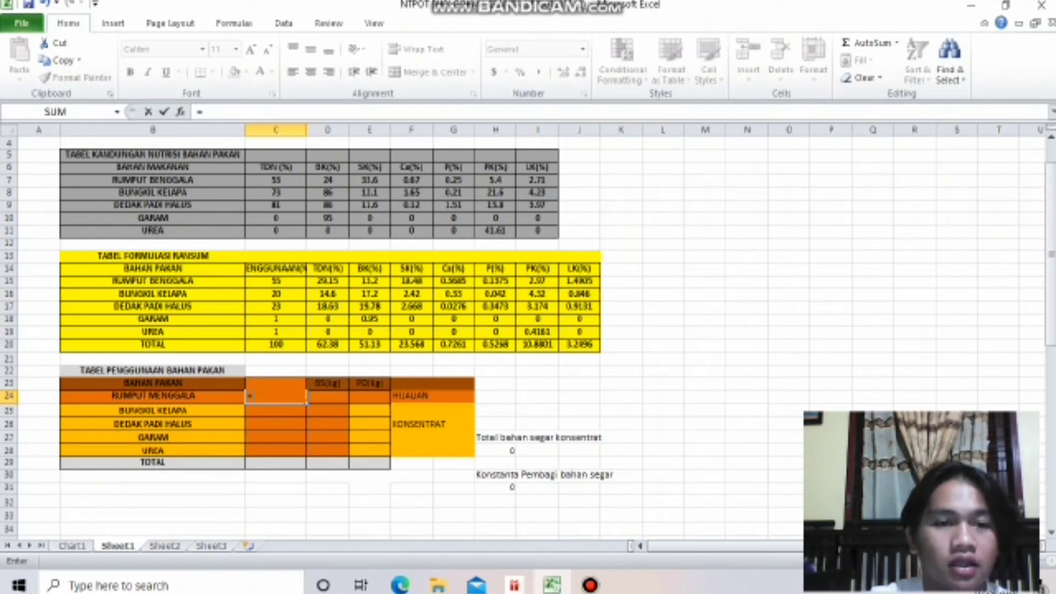
pyautogui.click(276, 281)
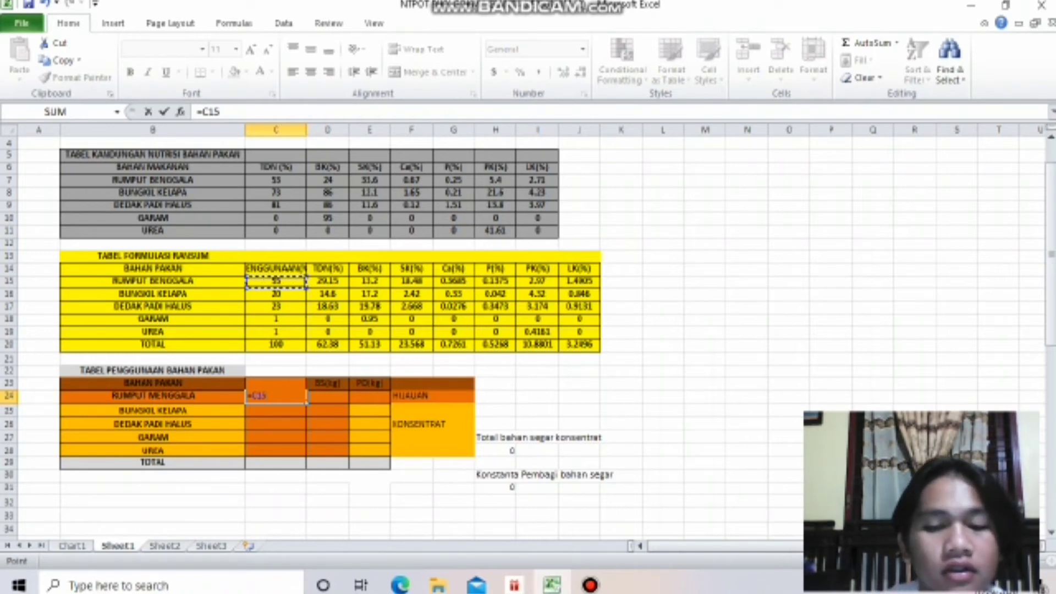
pyautogui.write('*')
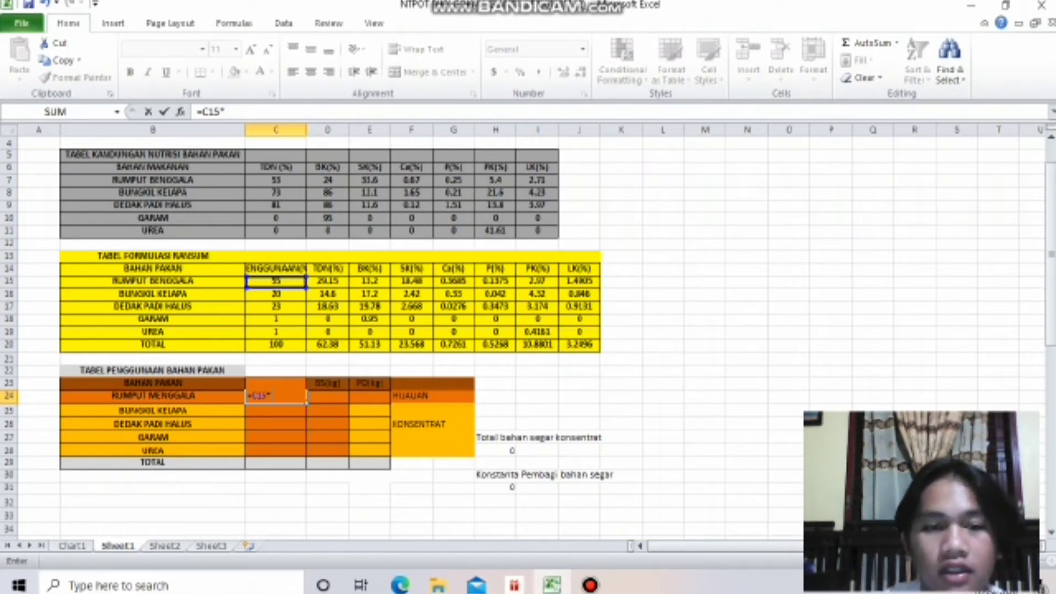
pyautogui.write('1')
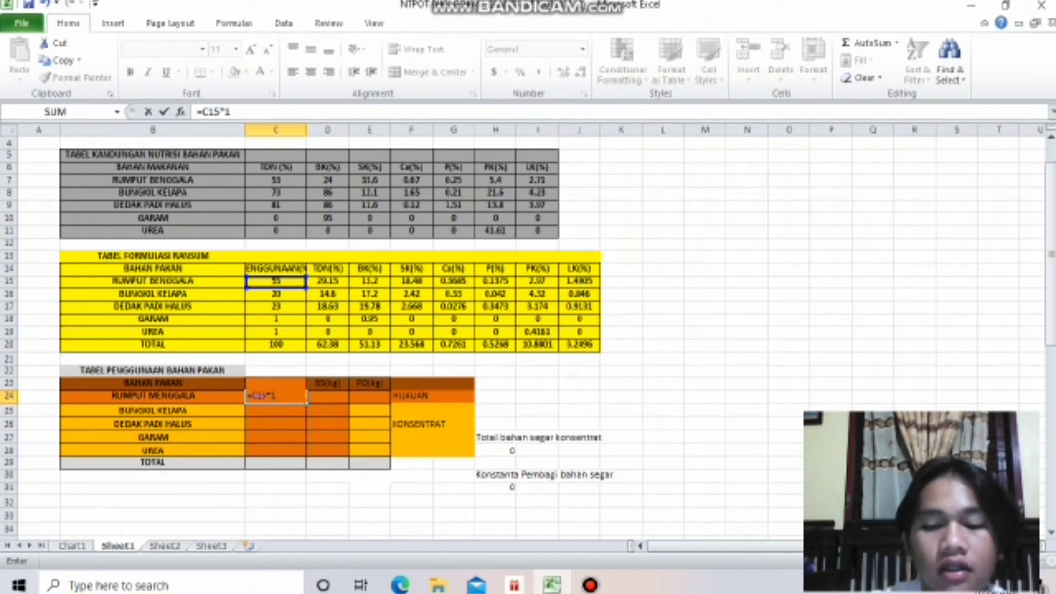
pyautogui.write('00/')
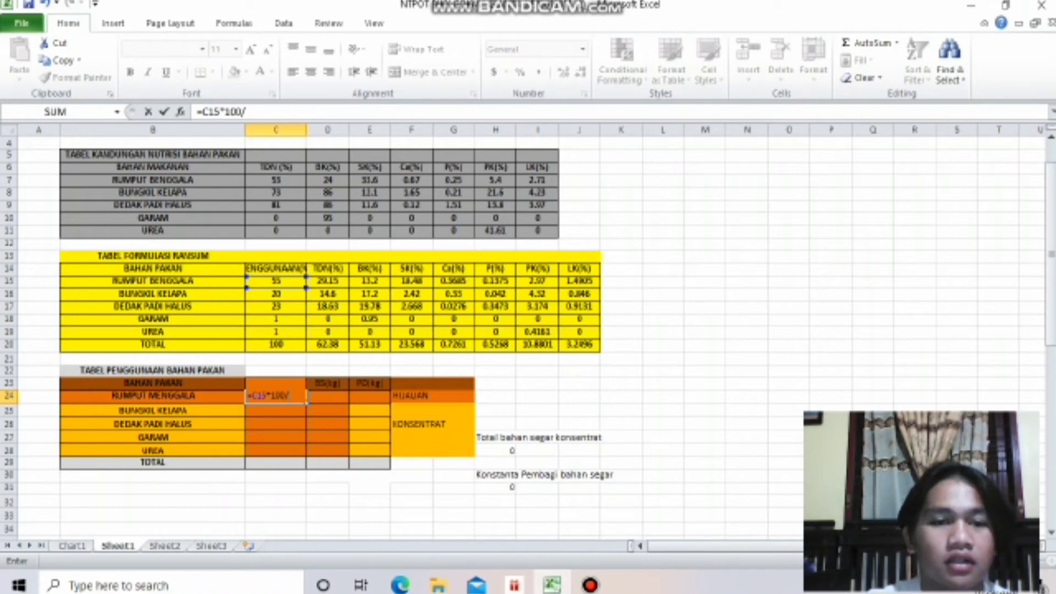
pyautogui.click(327, 180)
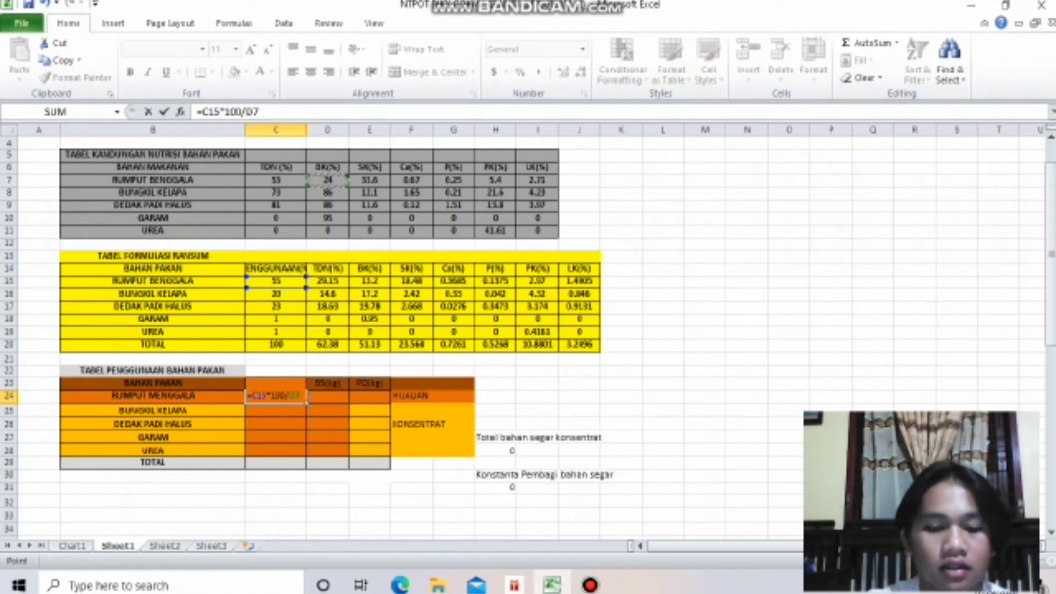
pyautogui.press('Return')
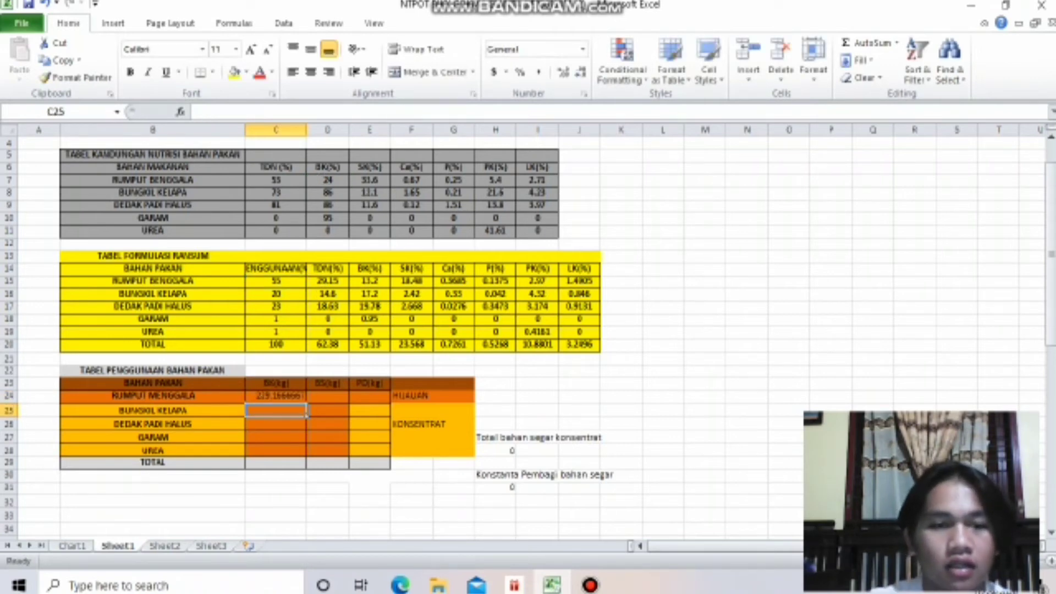
# Step: Copy the BK kg formula down to C28 and clear Urea's #DIV/0! error
pyautogui.click(275, 395)
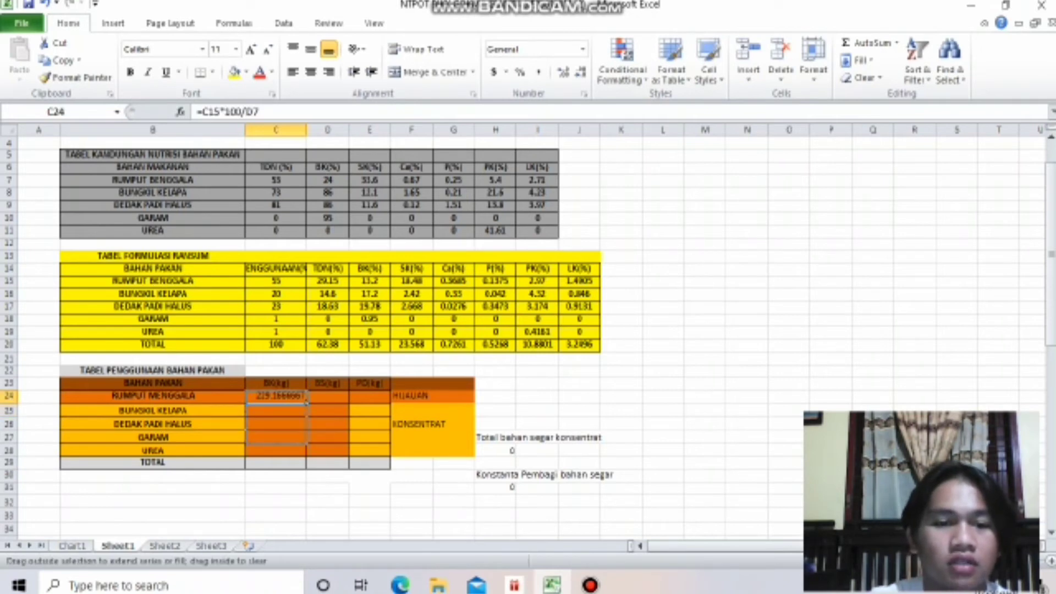
pyautogui.moveTo(306, 402); pyautogui.dragTo(306, 457)
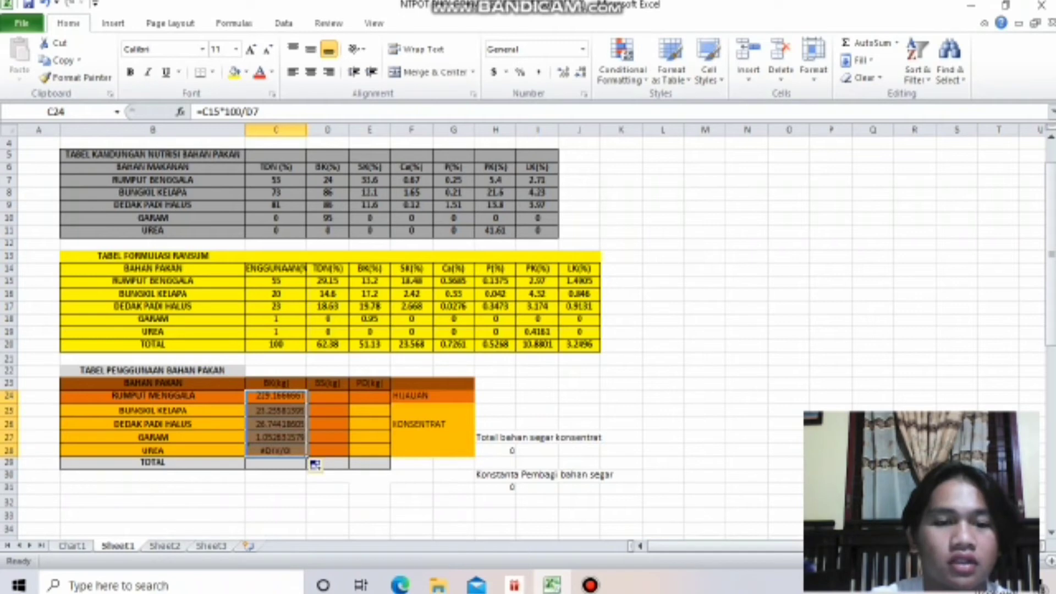
pyautogui.click(275, 450)
pyautogui.press('BackSpace')
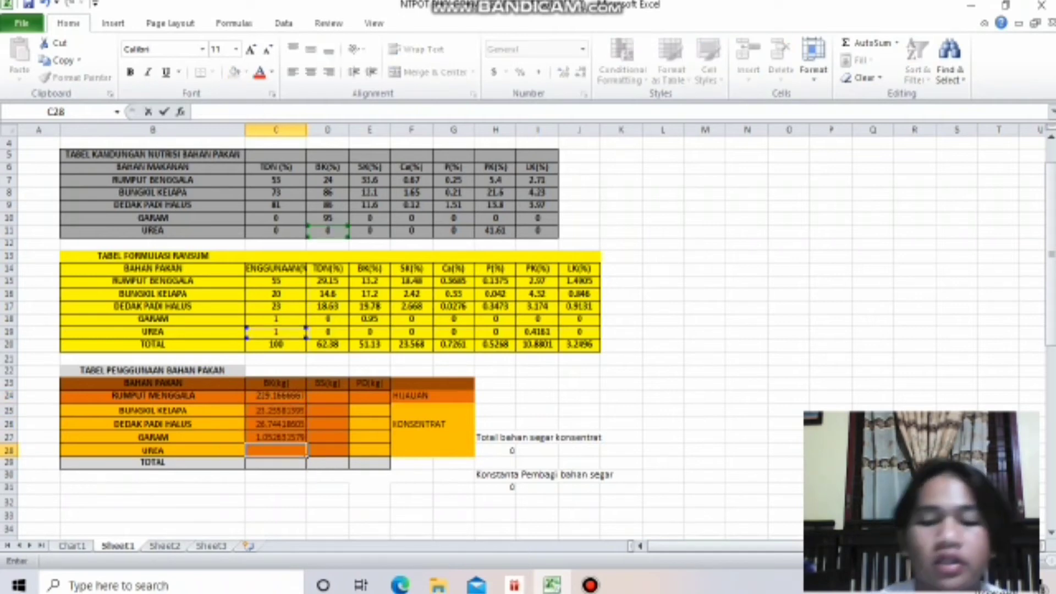
# Step: Enter 0 for Urea's BK kg and SUM the BK column to 280.22
pyautogui.write('0')
pyautogui.press('Return')
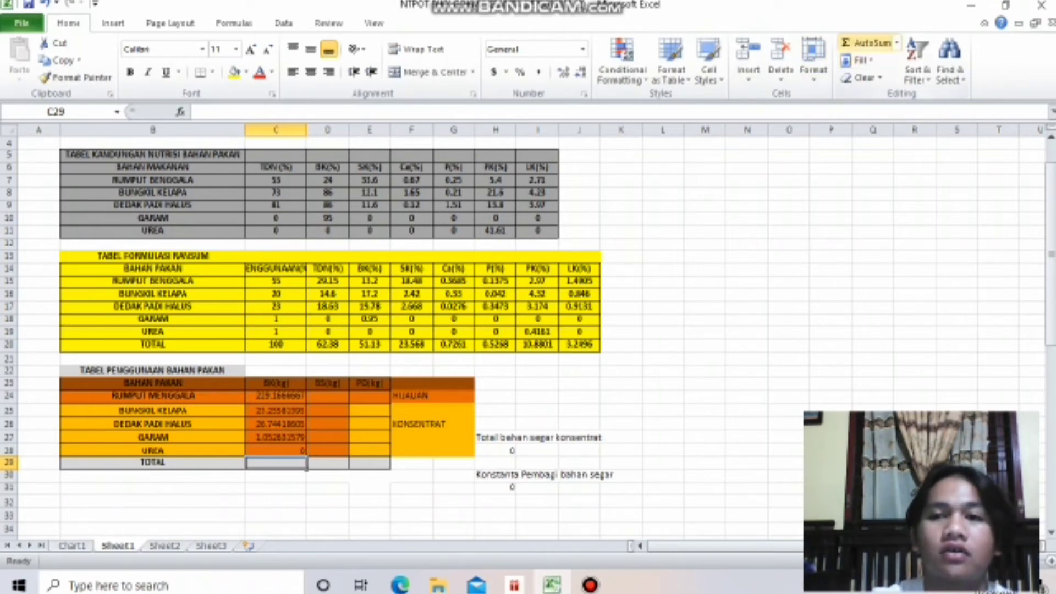
pyautogui.click(868, 43)
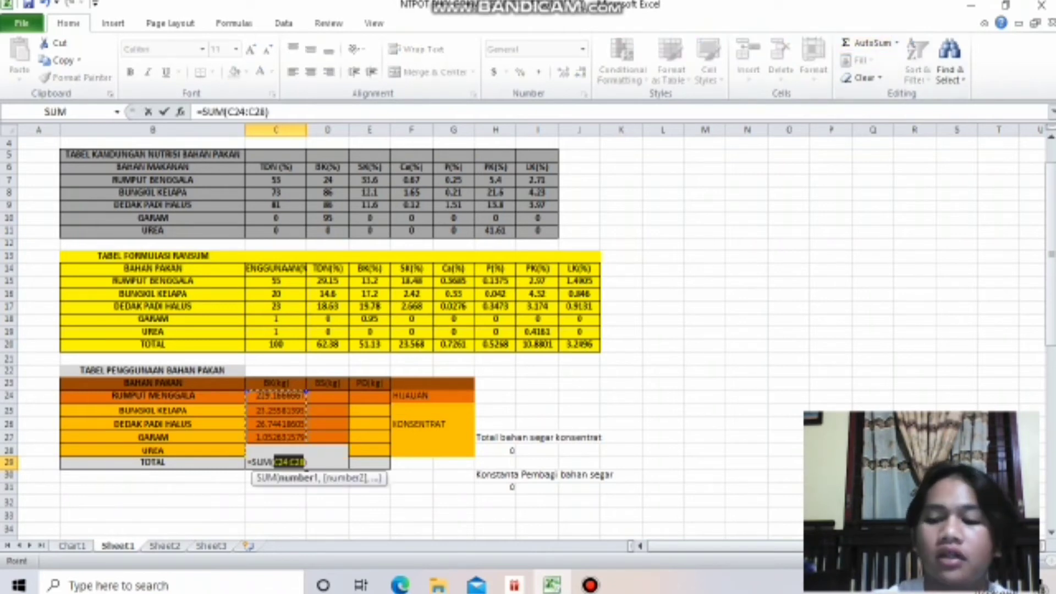
pyautogui.press('Return')
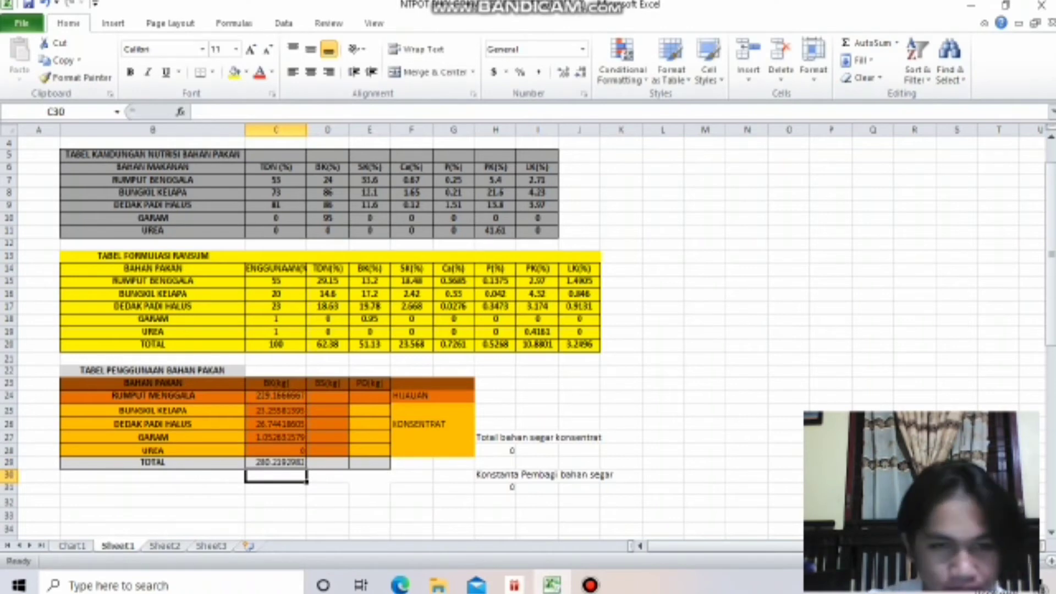
# Step: Enter =C24/C29*100 in D24 for the grass BS kg share (81.78)
pyautogui.click(327, 396)
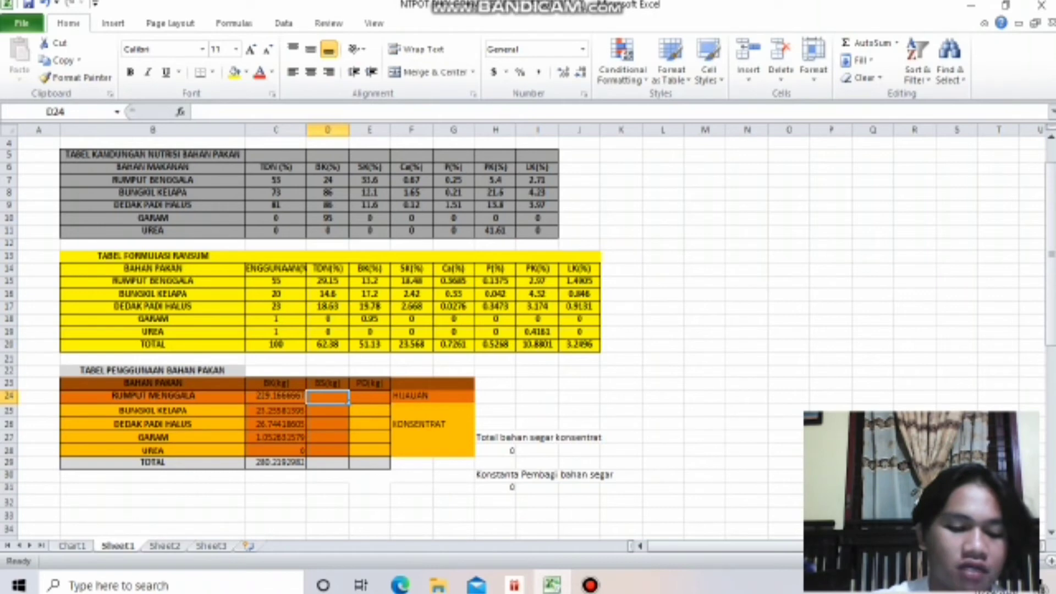
pyautogui.write('=')
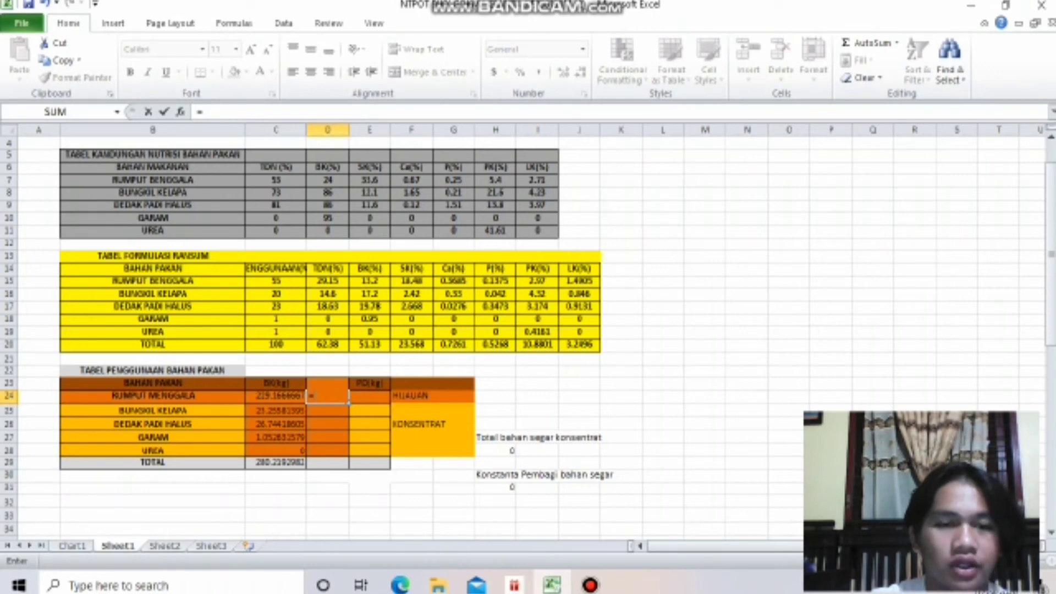
pyautogui.click(275, 410)
pyautogui.click(275, 395)
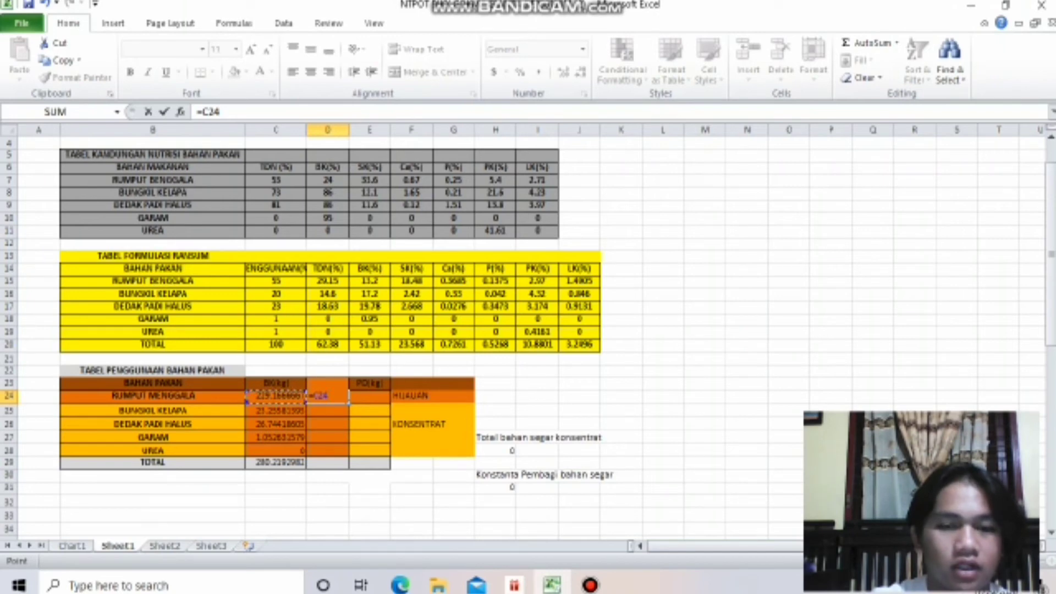
pyautogui.write('/')
pyautogui.click(275, 461)
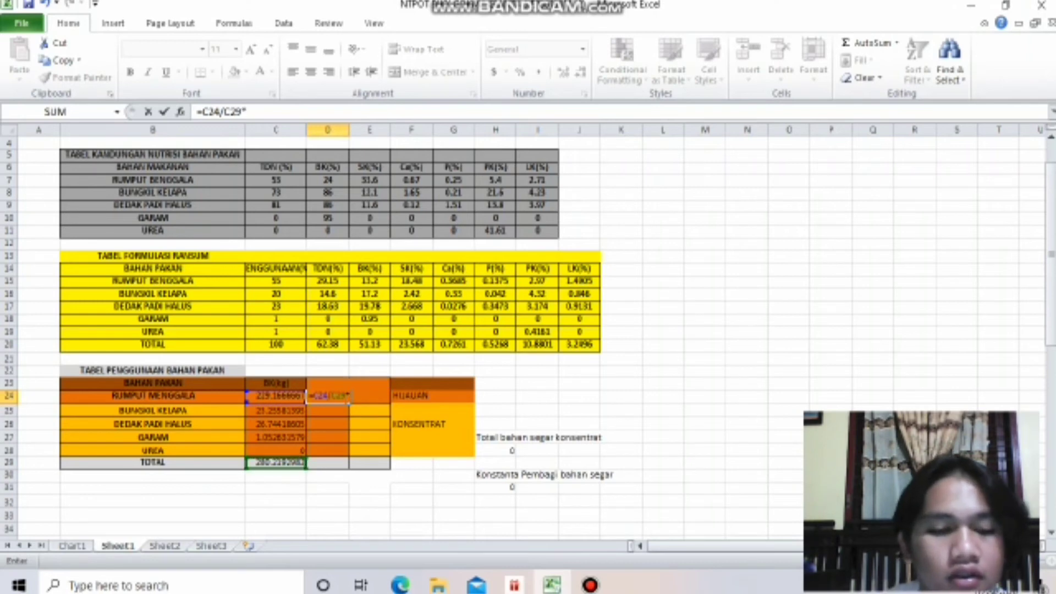
pyautogui.write('*100')
pyautogui.press('Return')
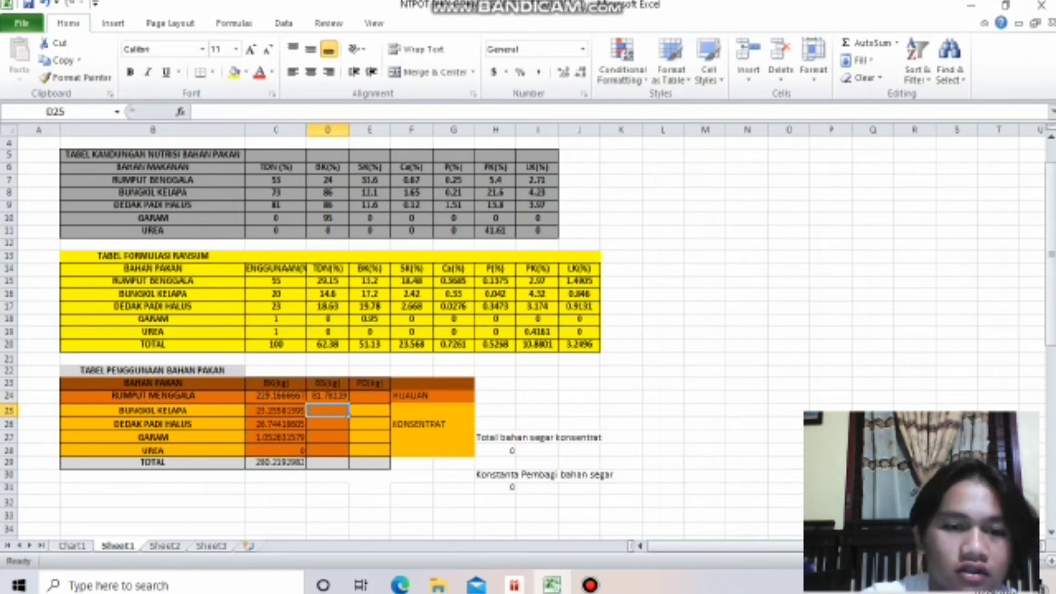
# Step: Add BS kg share formulas for coconut meal and rice bran (8.21, 9.54)
pyautogui.write('=')
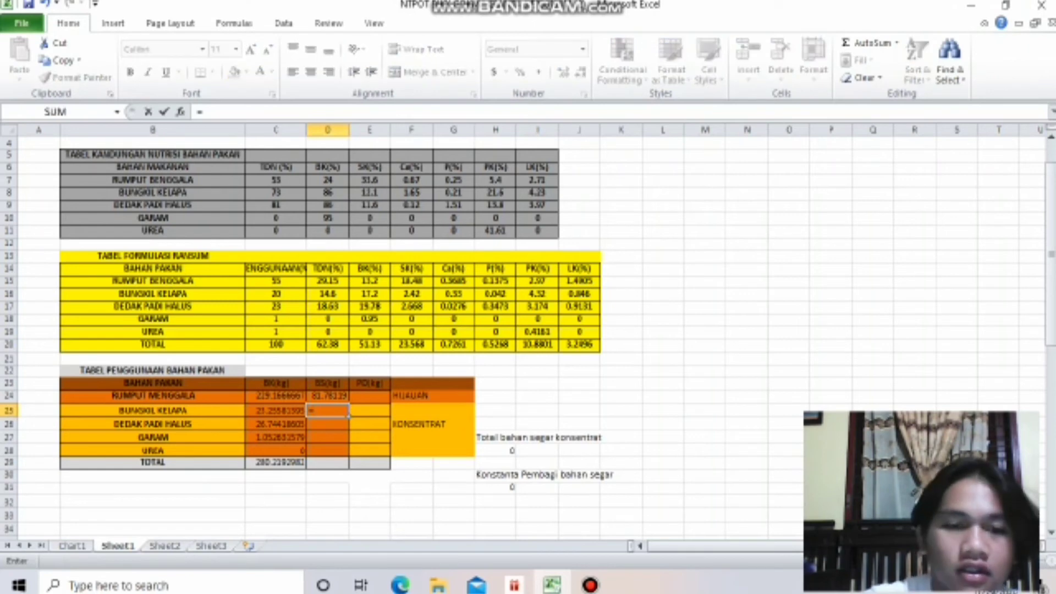
pyautogui.press('Left')
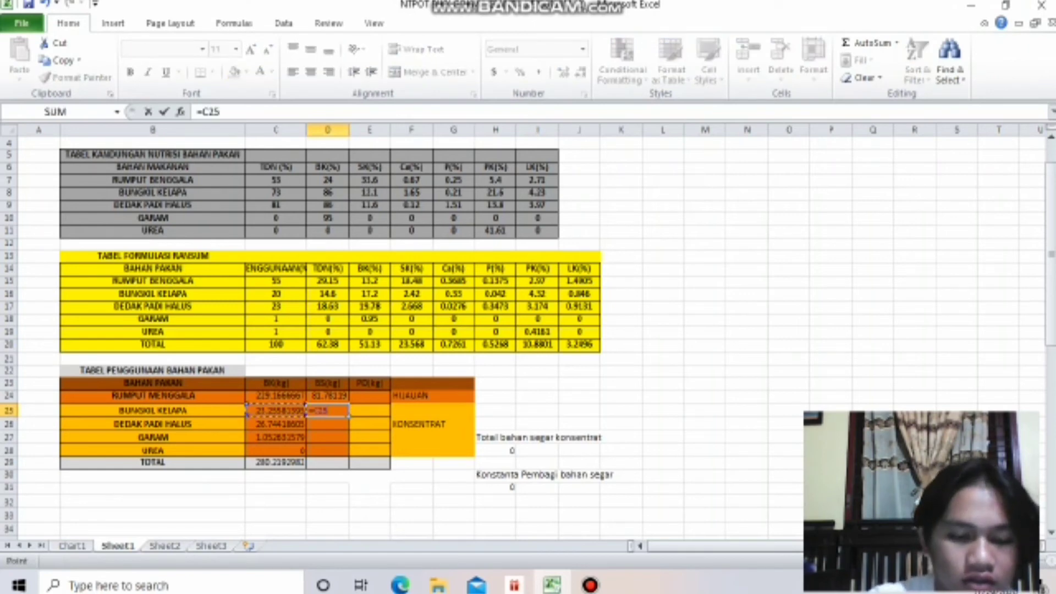
pyautogui.write('/')
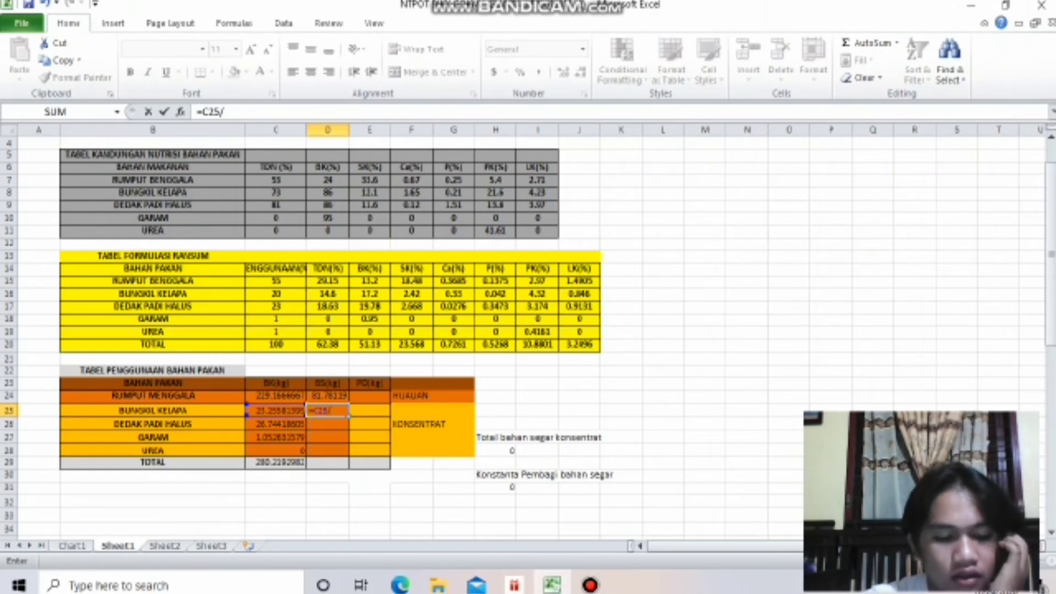
pyautogui.click(276, 462)
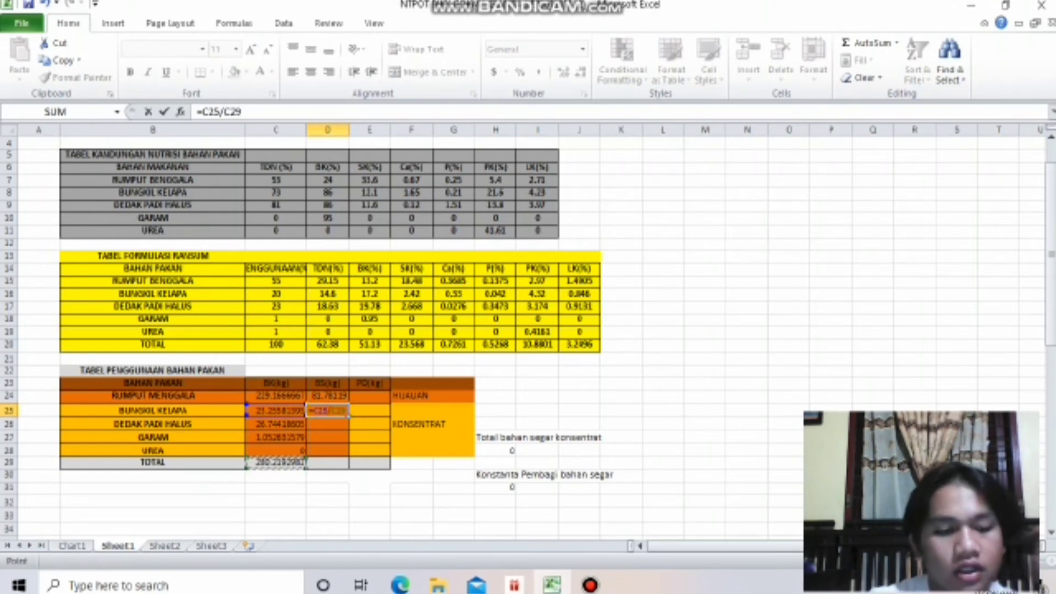
pyautogui.press('F4')
pyautogui.write('%')
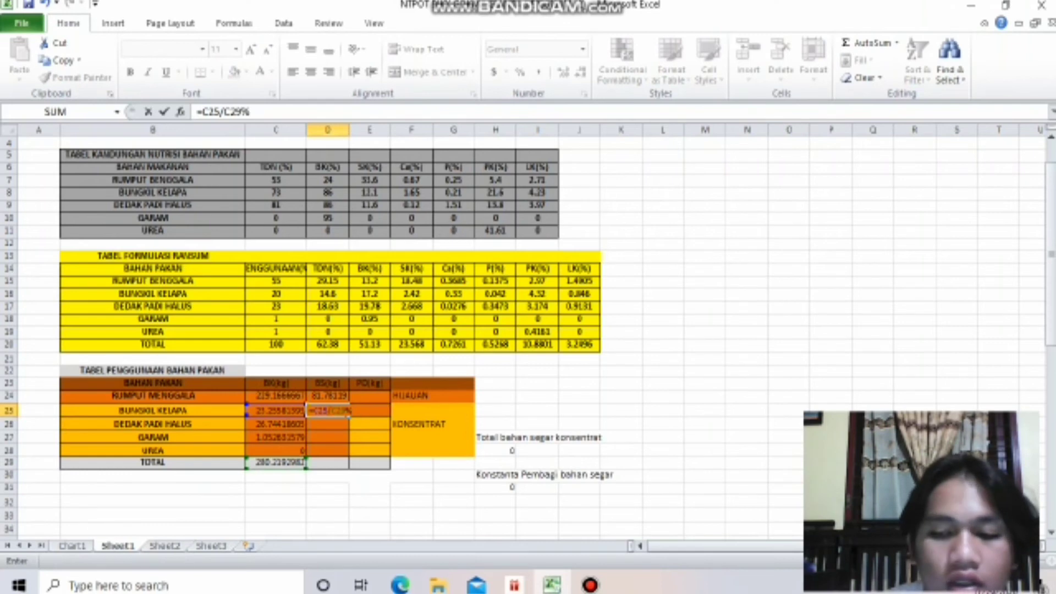
pyautogui.press('F4')
pyautogui.press('F4')
pyautogui.press('F4')
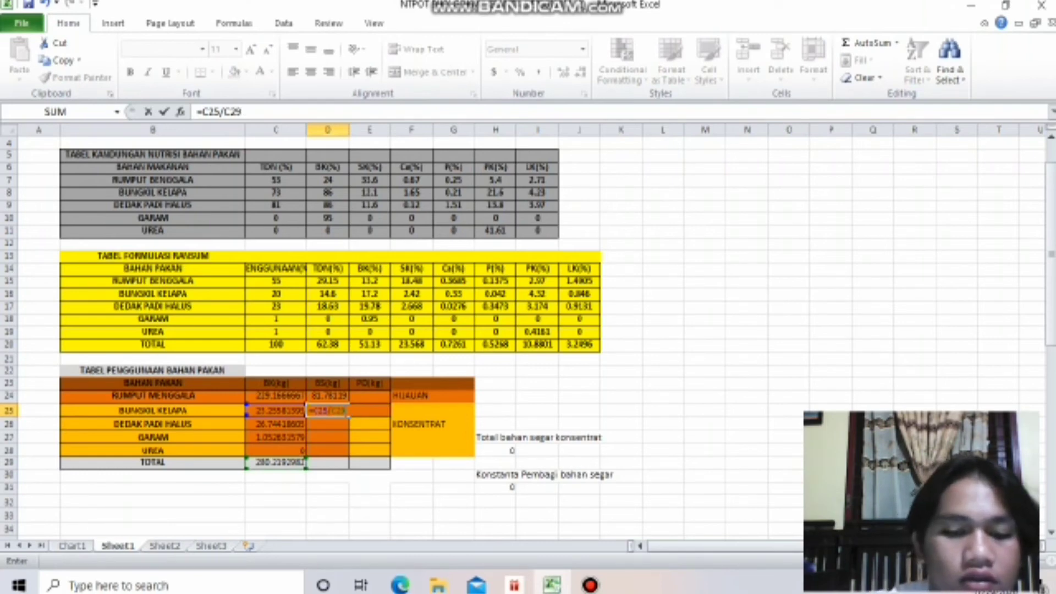
pyautogui.write('*100')
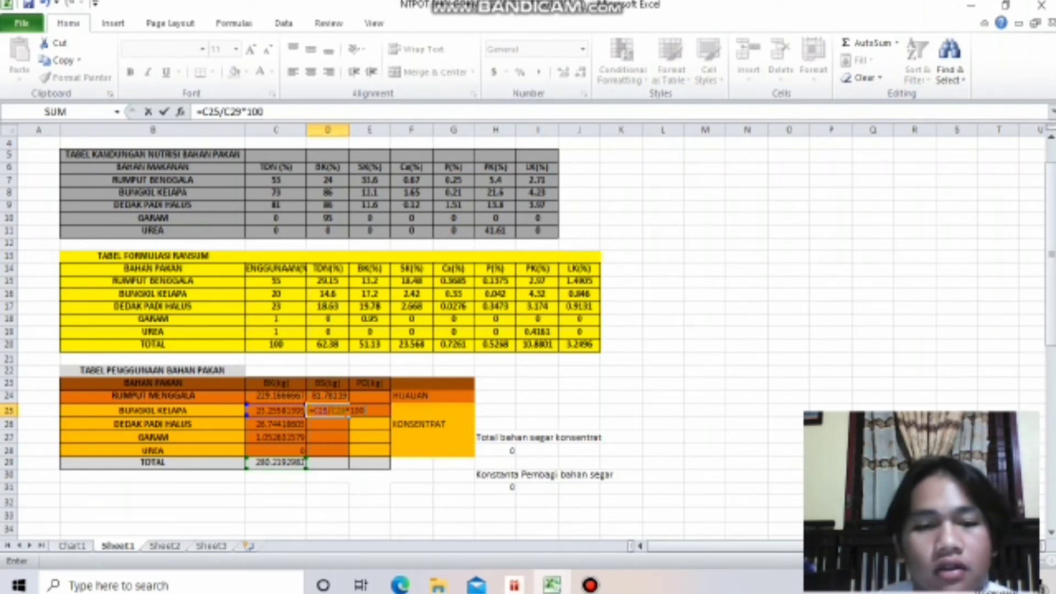
pyautogui.press('Return')
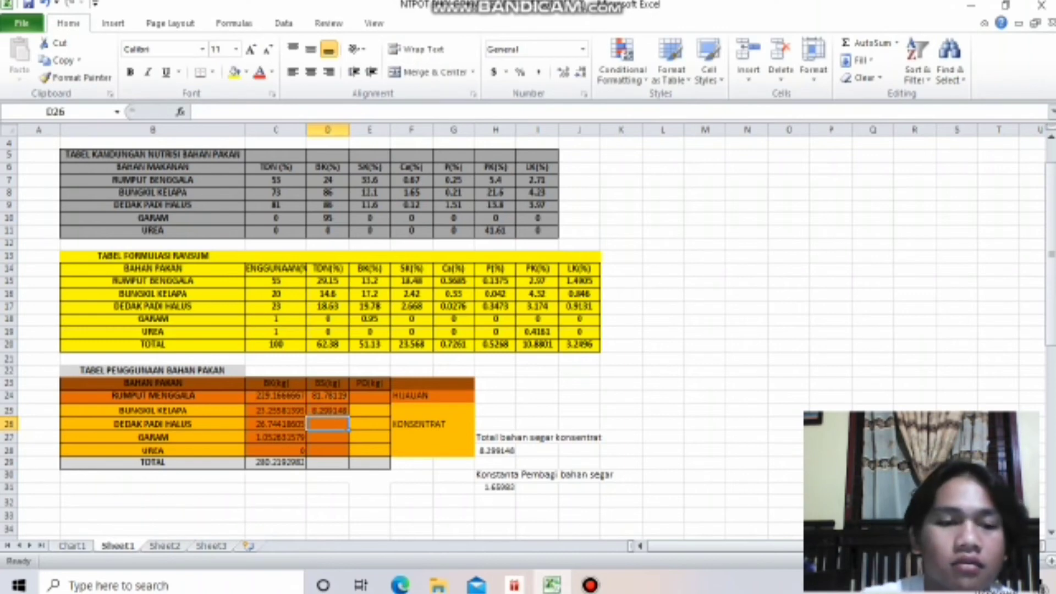
pyautogui.write('=')
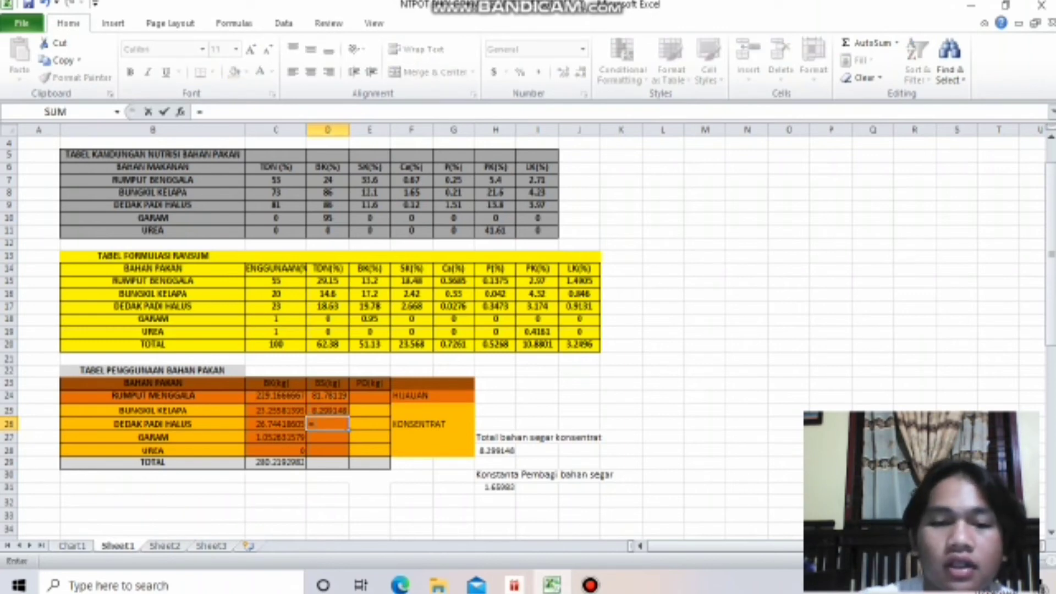
pyautogui.press('Left')
pyautogui.write('/')
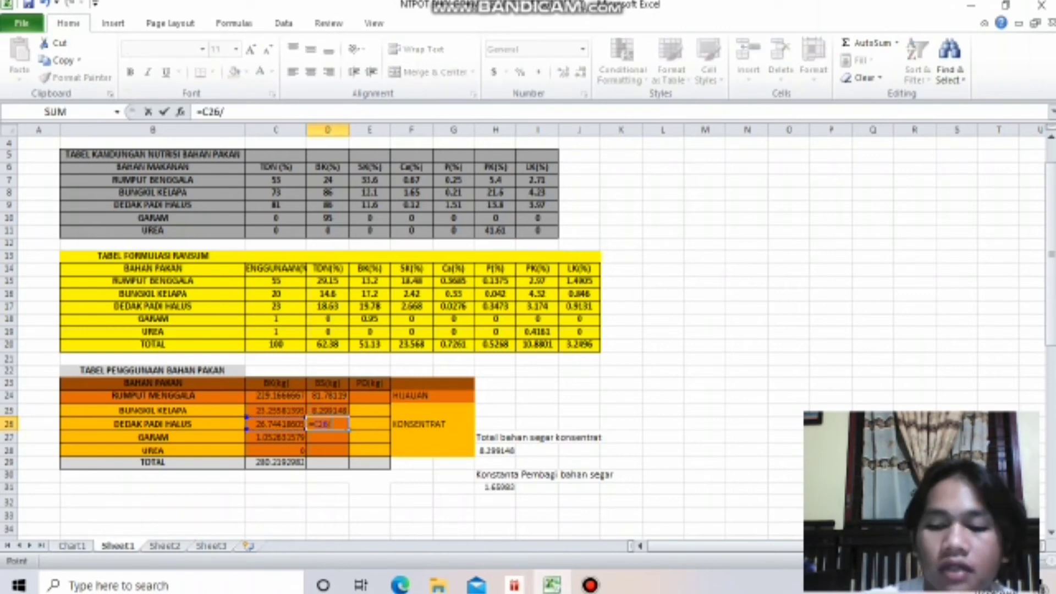
pyautogui.press('Left')
pyautogui.press('Down')
pyautogui.press('Down')
pyautogui.press('Down')
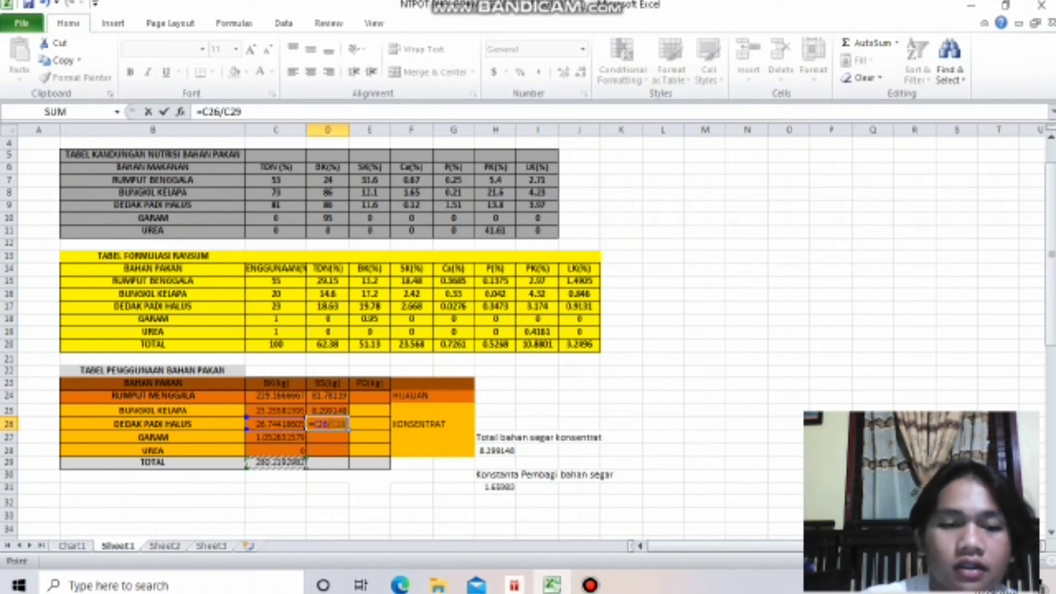
pyautogui.write('*')
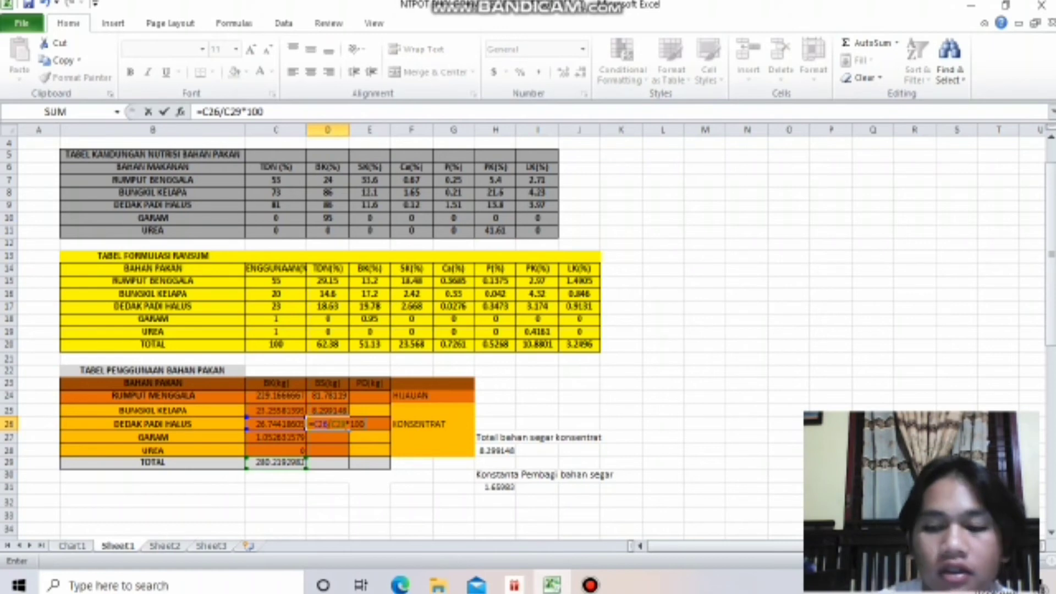
pyautogui.press('Return')
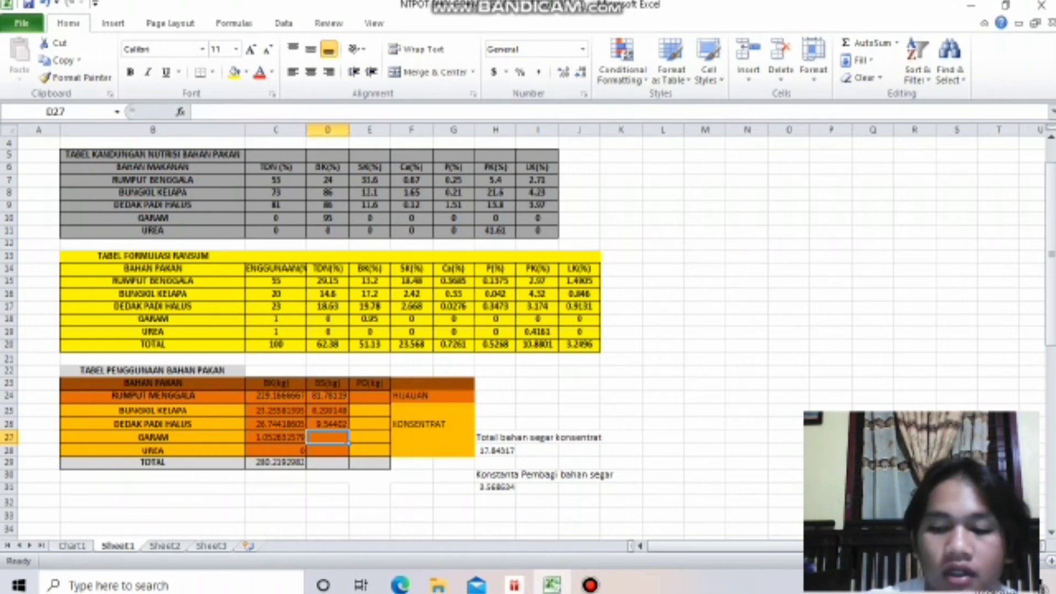
# Step: Set GARAM's BS kg to =C27/C29*100 (0.38) and UREA's to 0
pyautogui.write('=')
pyautogui.click(276, 437)
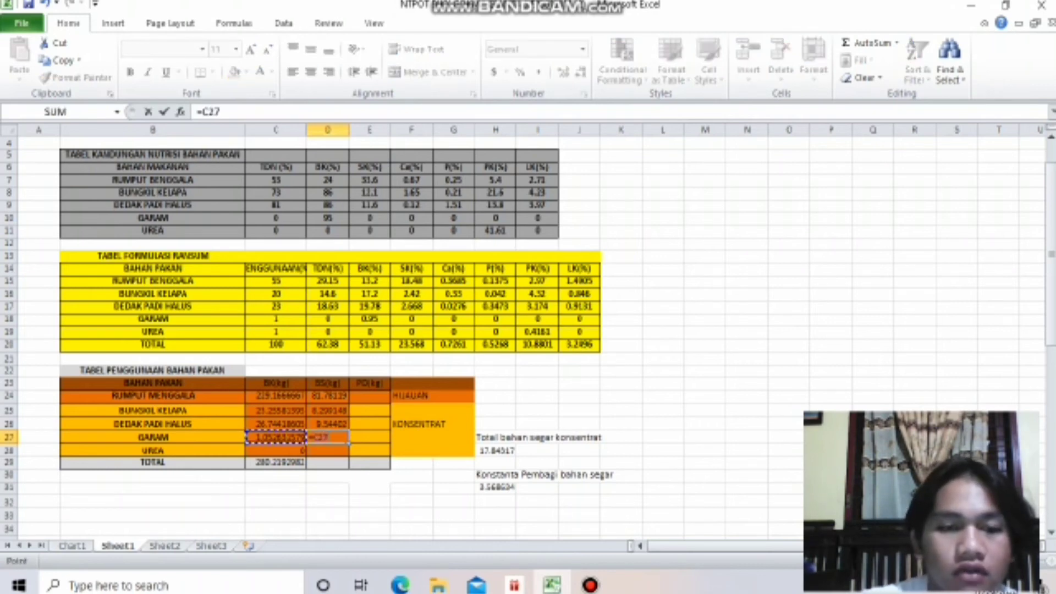
pyautogui.write('/')
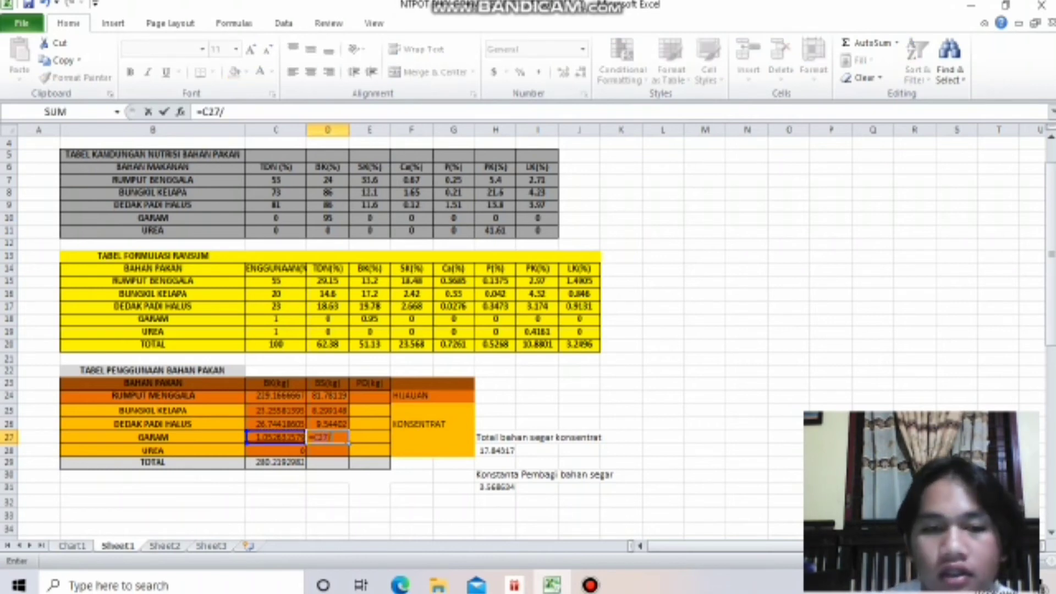
pyautogui.click(275, 462)
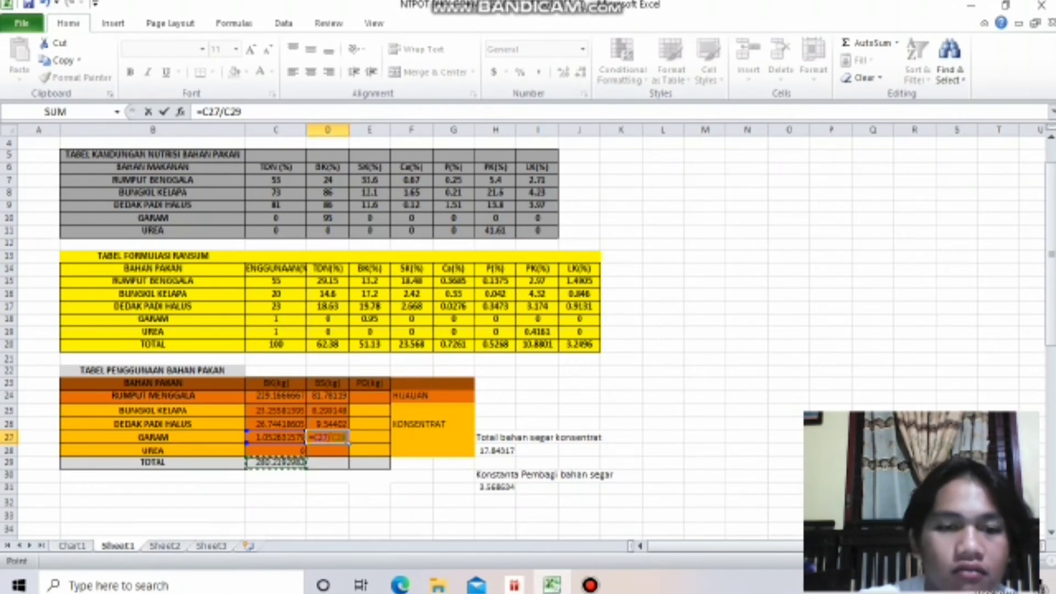
pyautogui.write('*')
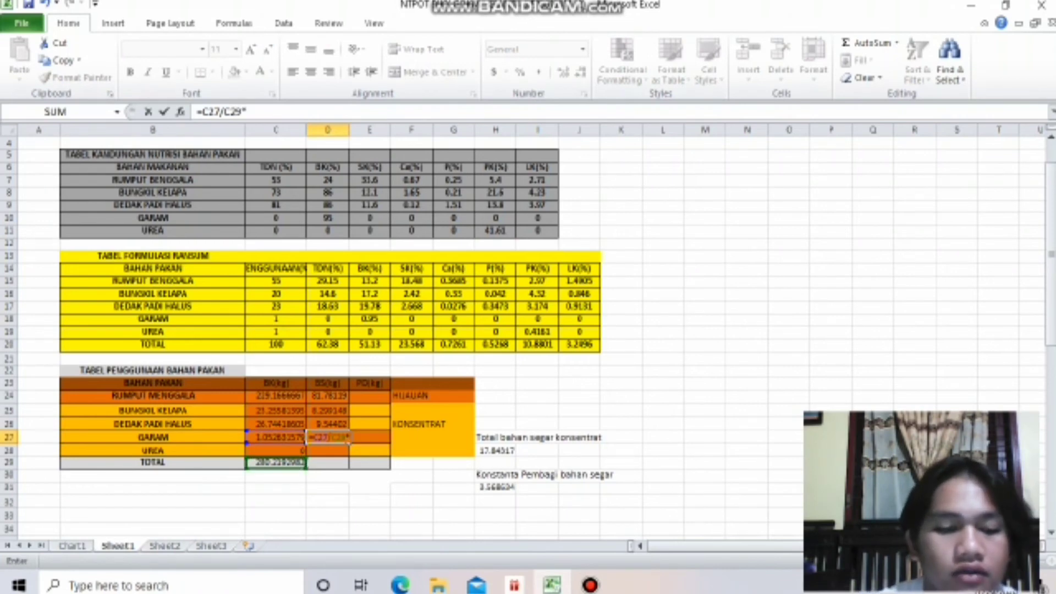
pyautogui.write('100')
pyautogui.press('Return')
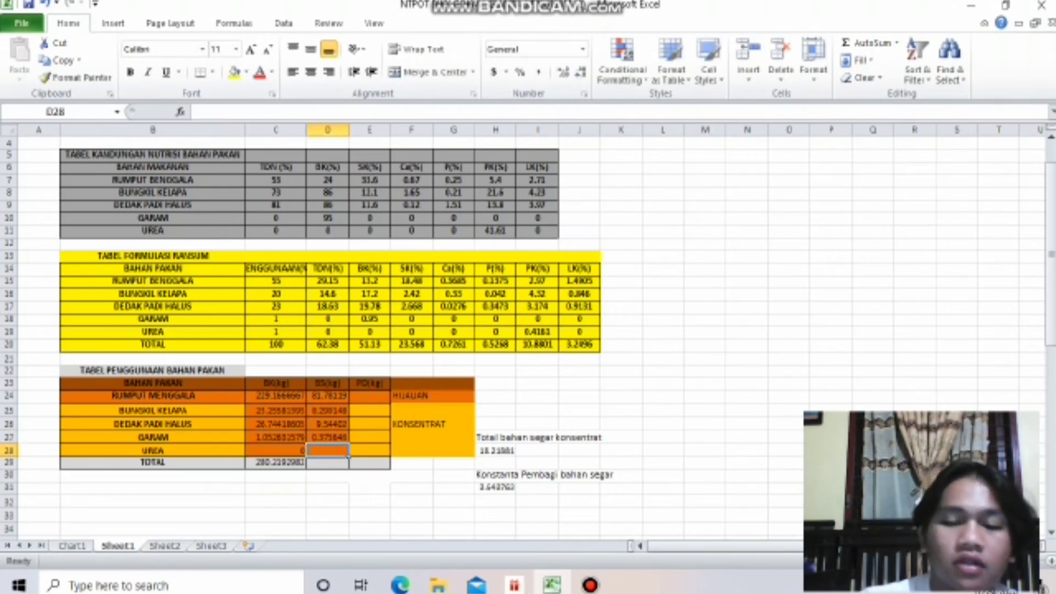
pyautogui.write('0')
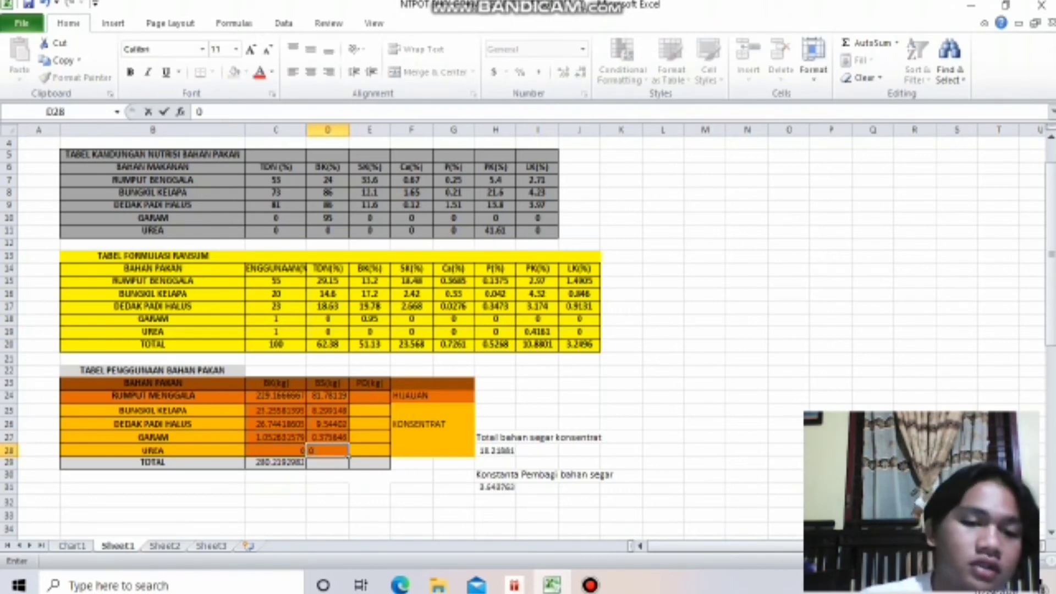
pyautogui.press('Return')
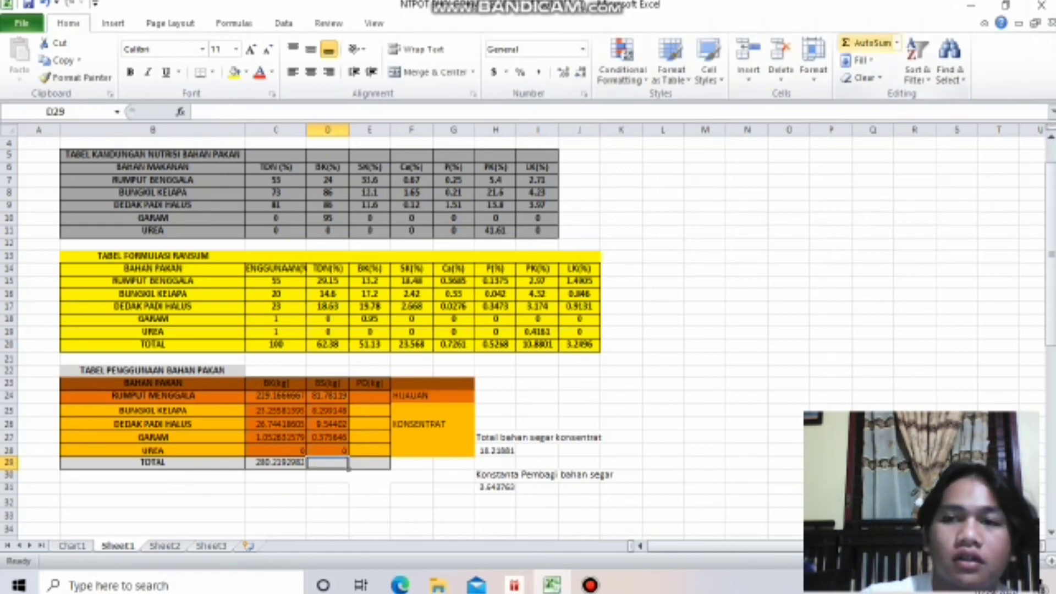
# Step: AutoSum the BS kg column in D29, giving a total of 100
pyautogui.click(868, 42)
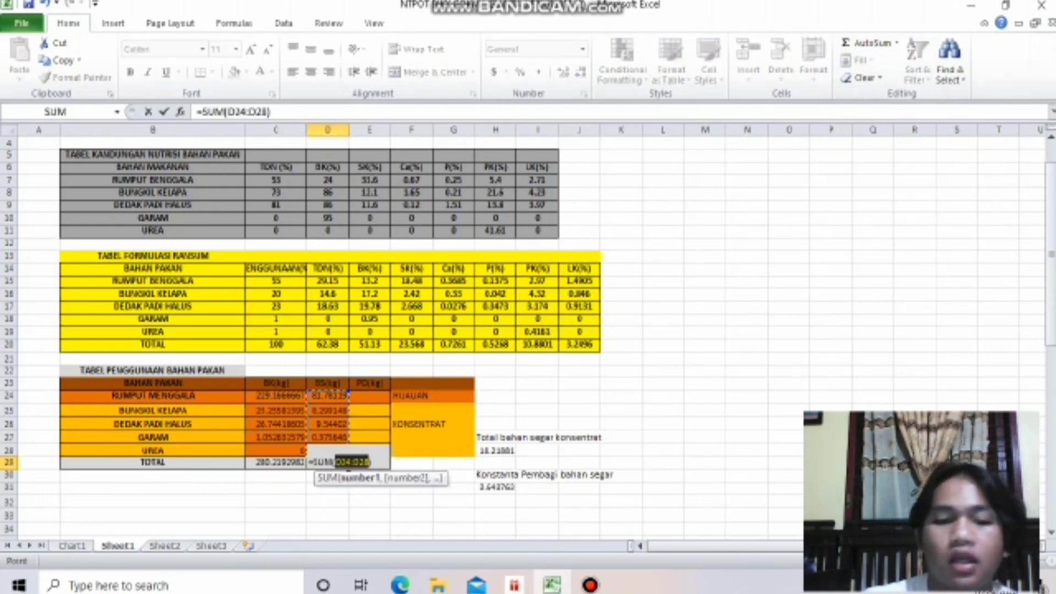
pyautogui.press('Return')
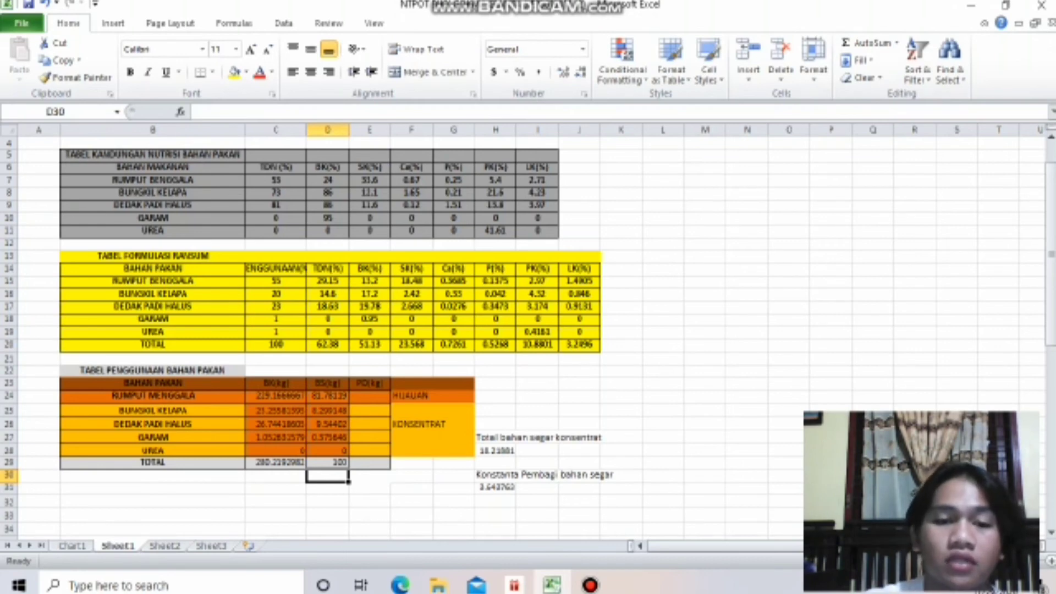
pyautogui.click(370, 410)
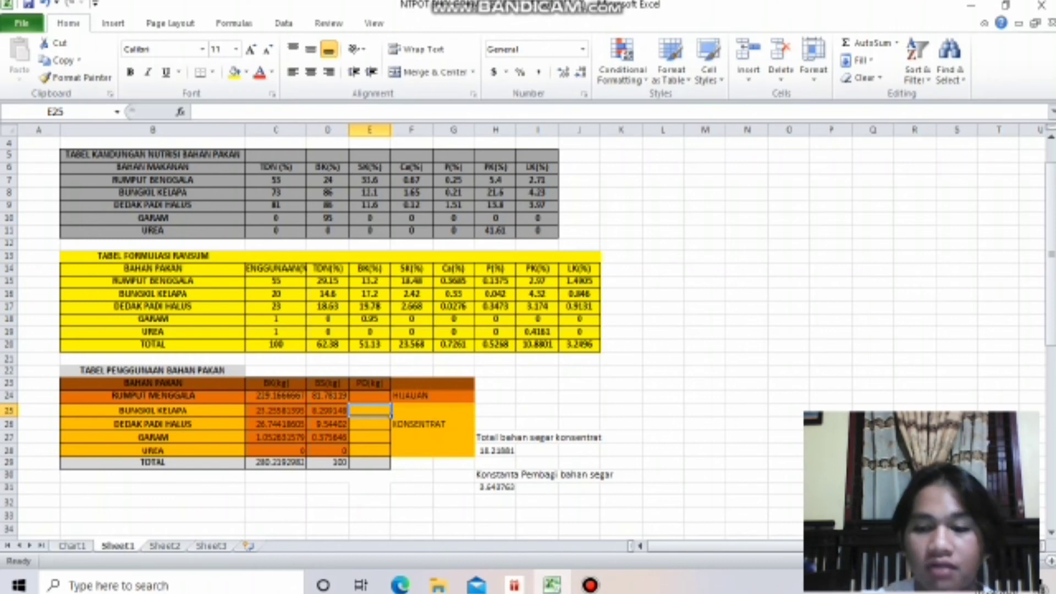
# Step: Enter =D25/H31 and =D26/H31 as PO kg for BUNGKIL KELAPA and DEDAK PADI HALUS
pyautogui.write('=')
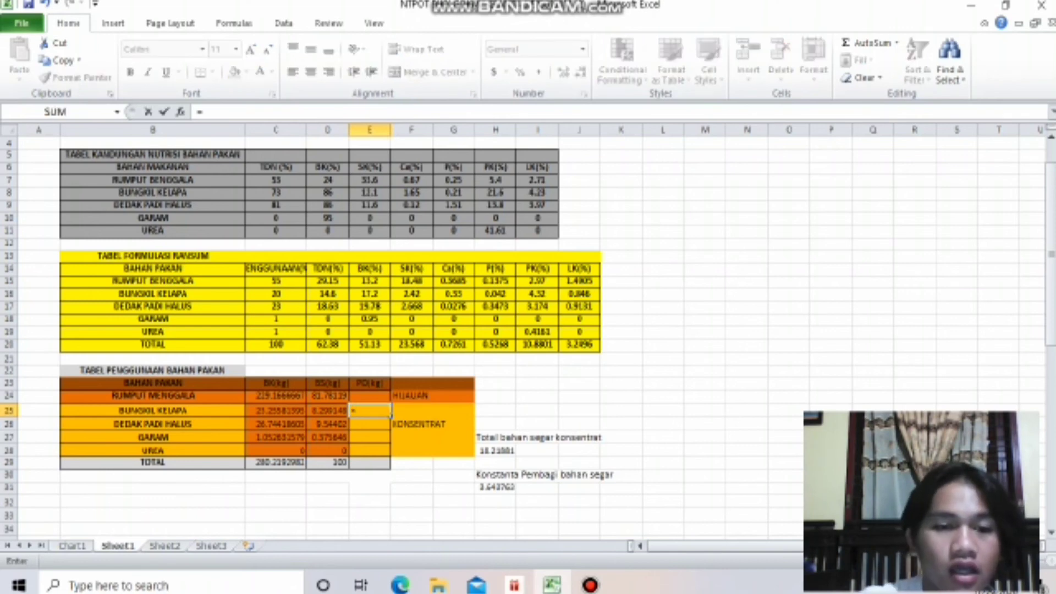
pyautogui.click(327, 410)
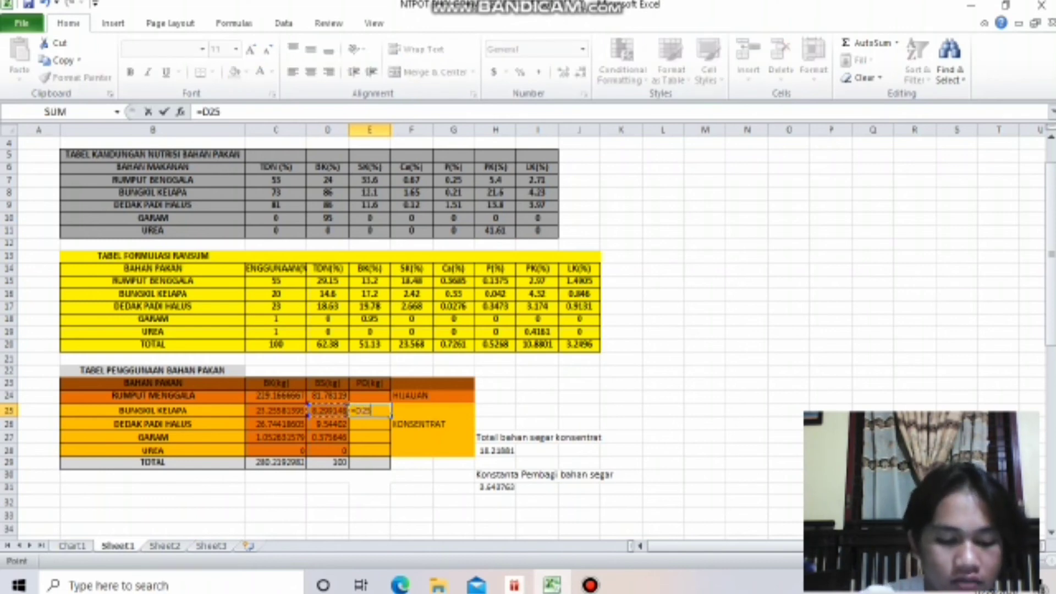
pyautogui.write('/')
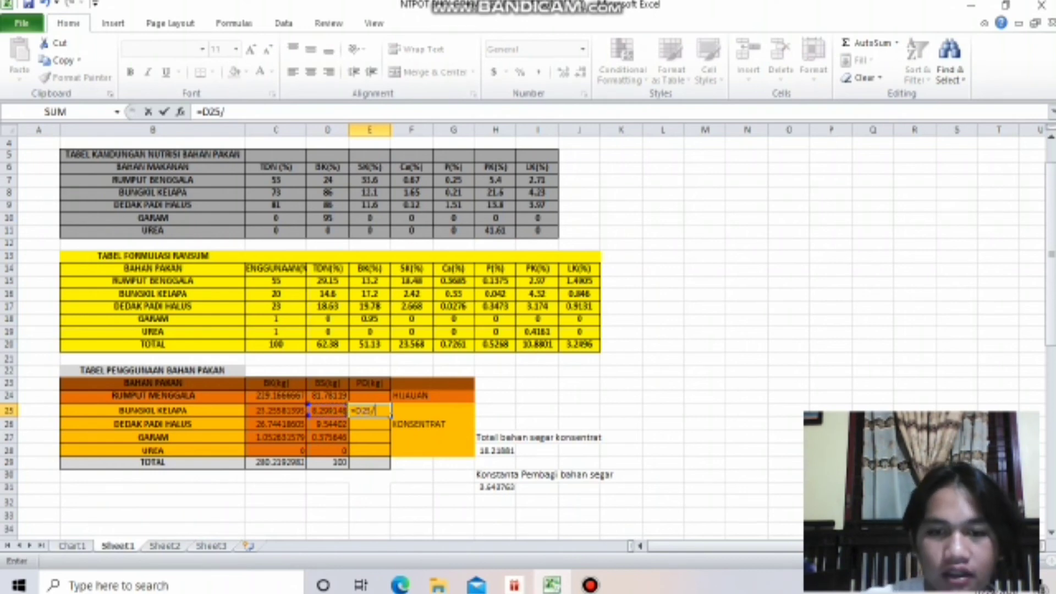
pyautogui.click(497, 487)
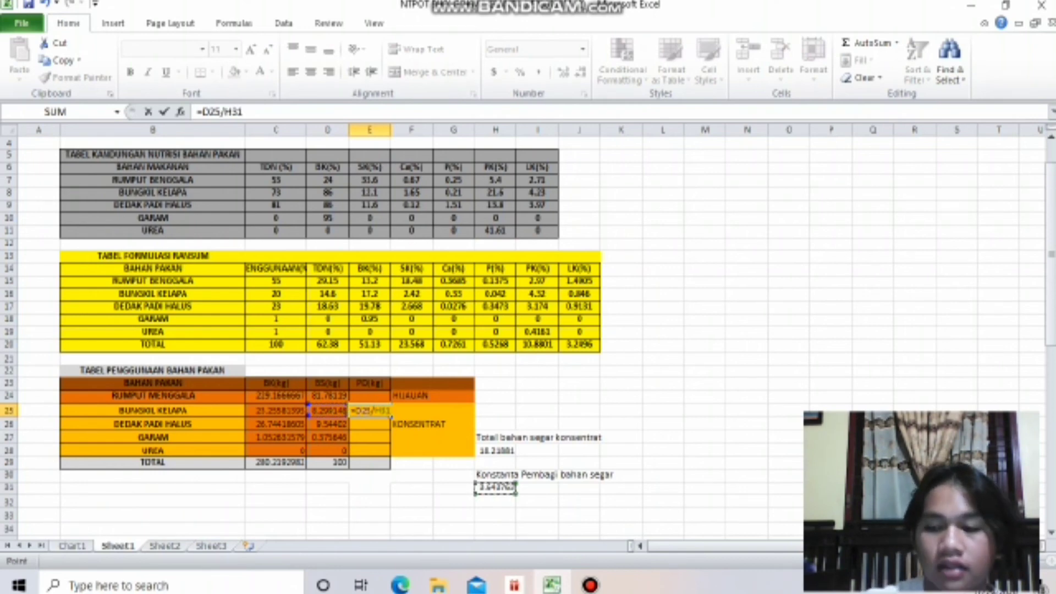
pyautogui.press('Return')
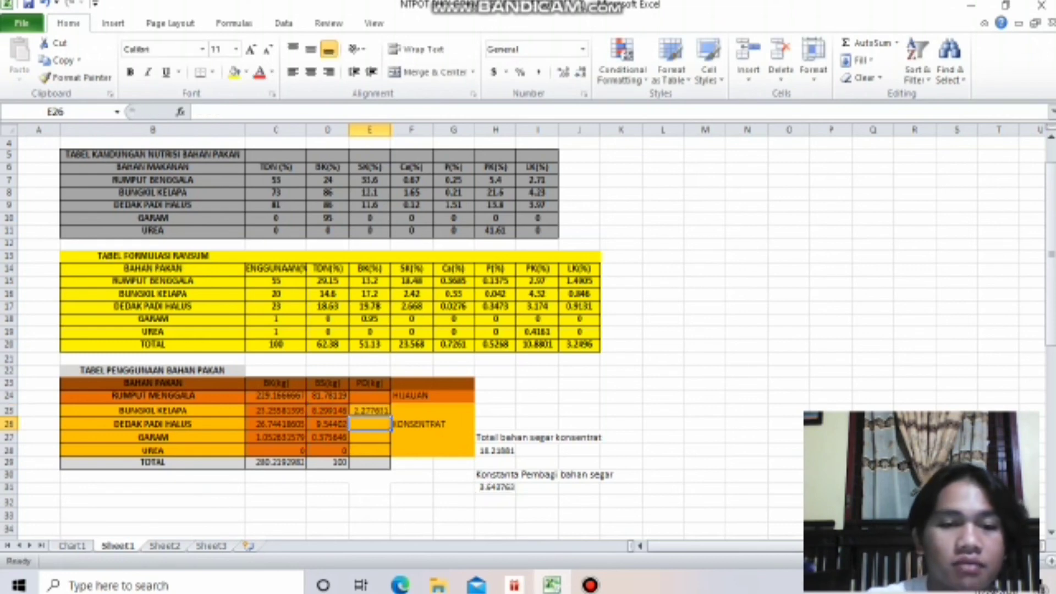
pyautogui.write('=')
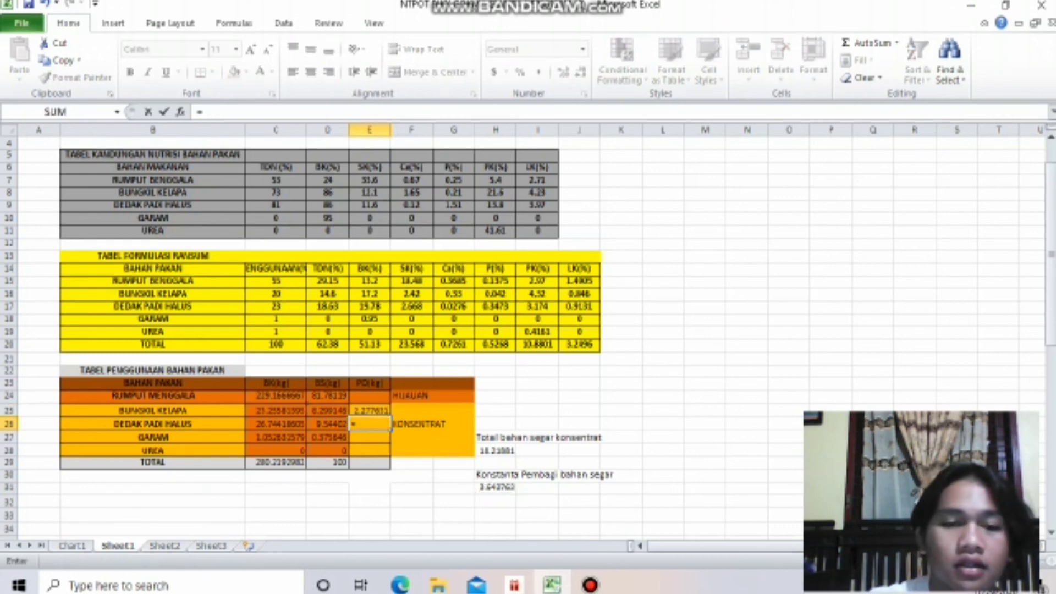
pyautogui.click(327, 423)
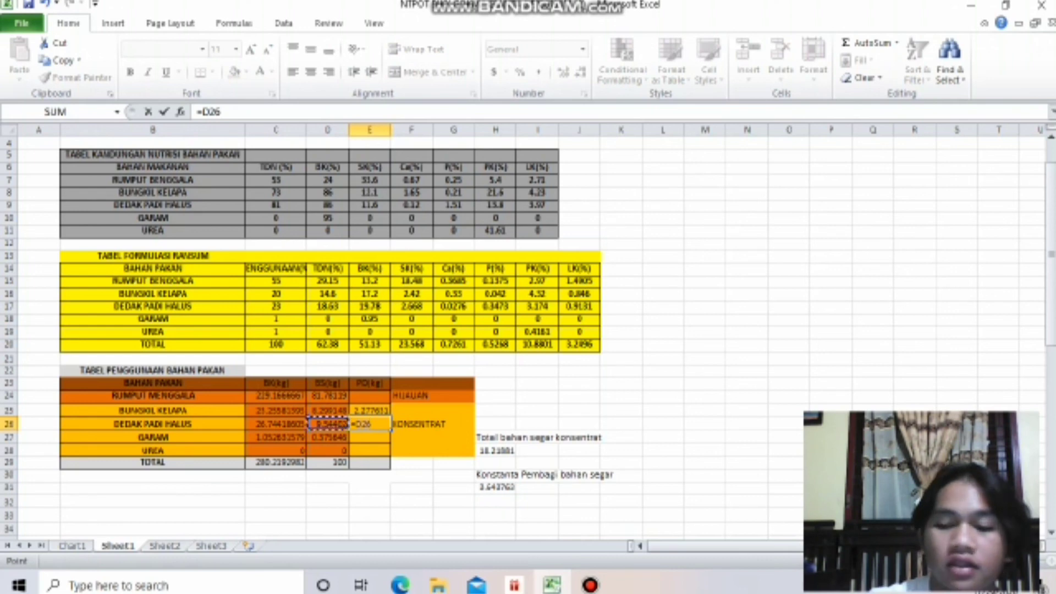
pyautogui.write('/')
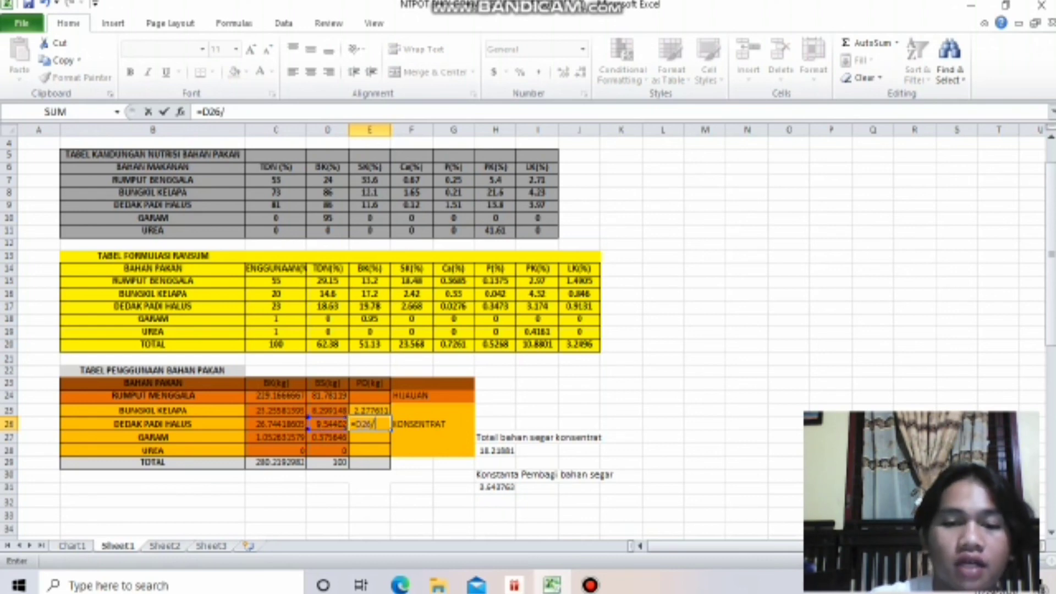
pyautogui.click(494, 487)
pyautogui.press('Return')
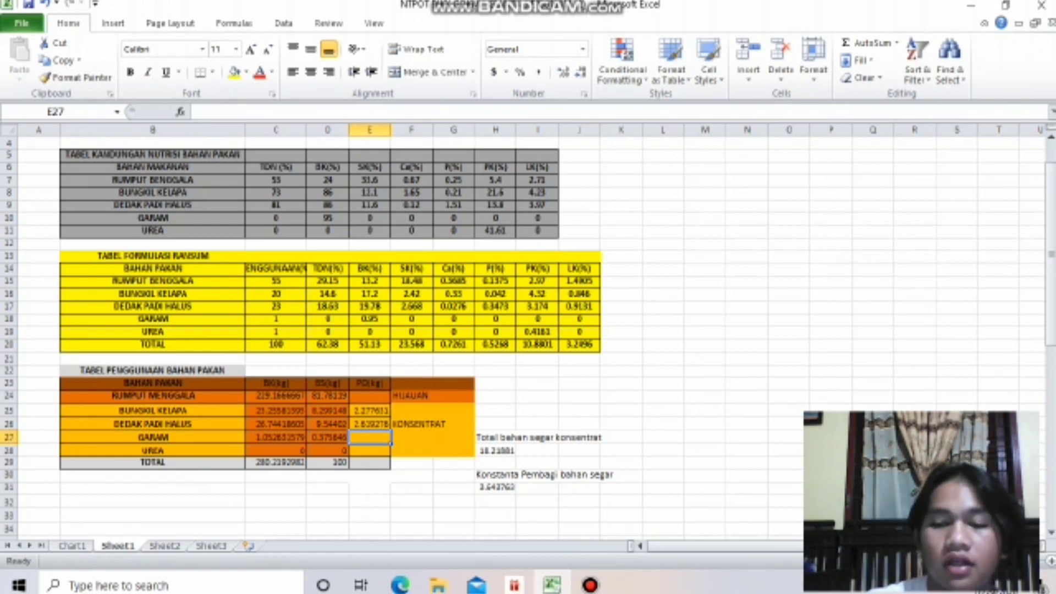
# Step: Enter =D27/H31 for GARAM's PO kg (0.103093) and 0 for UREA
pyautogui.write('=')
pyautogui.press('Left')
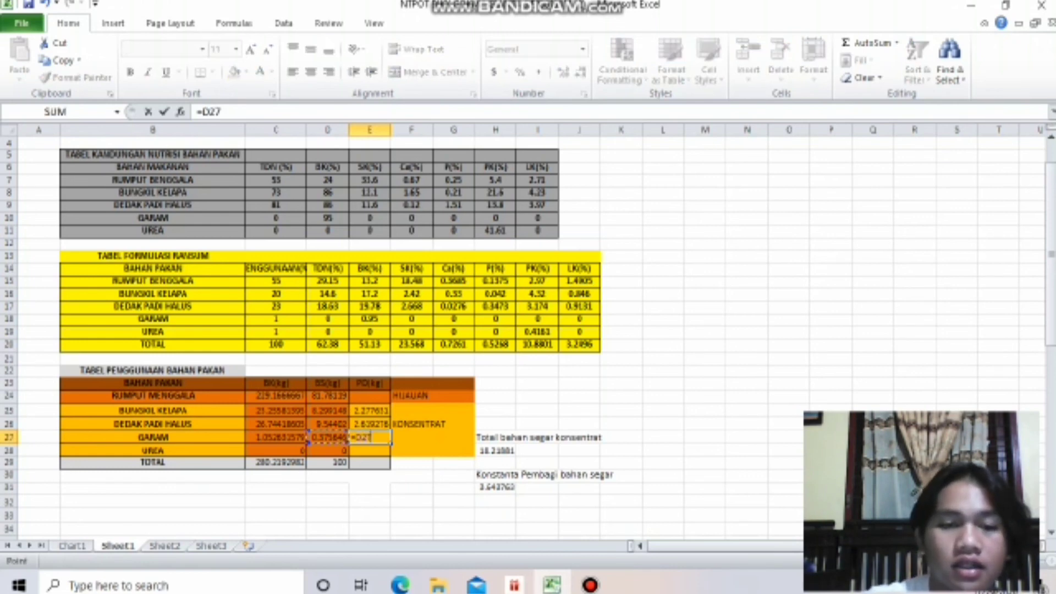
pyautogui.write('/')
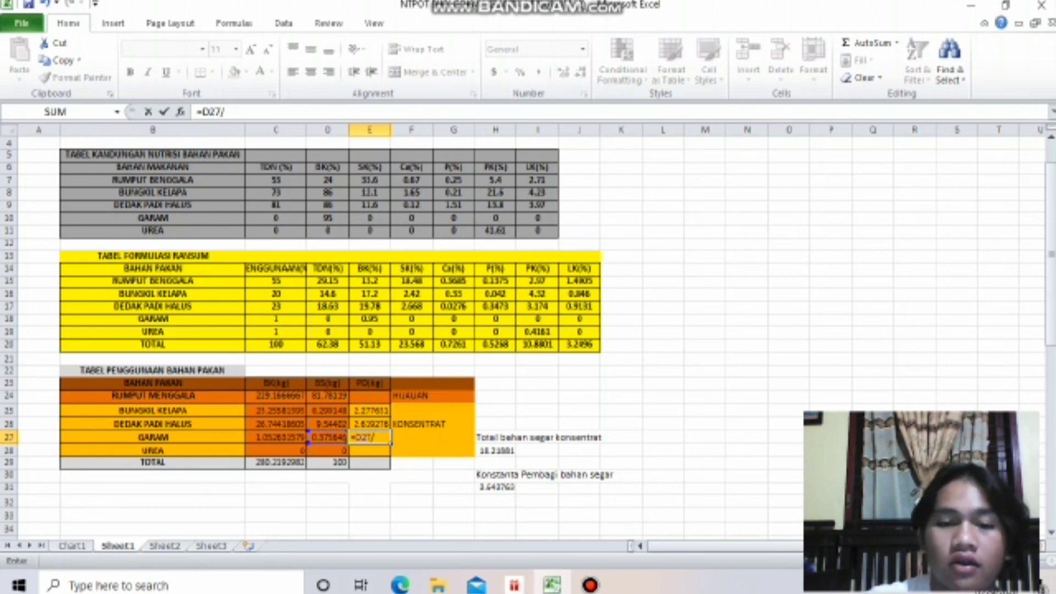
pyautogui.moveTo(495, 500); pyautogui.dragTo(495, 487)
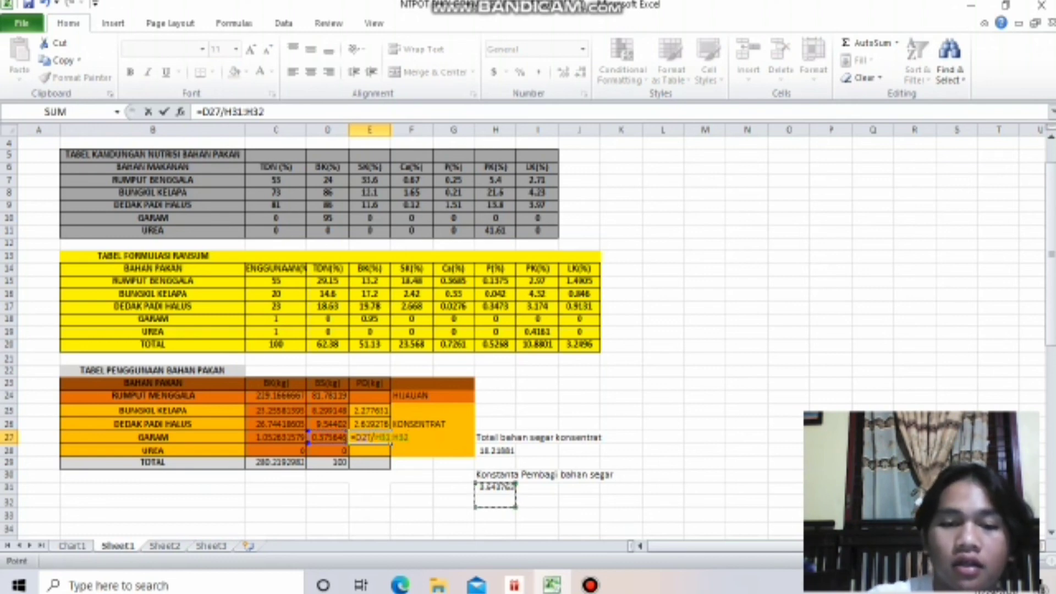
pyautogui.click(495, 487)
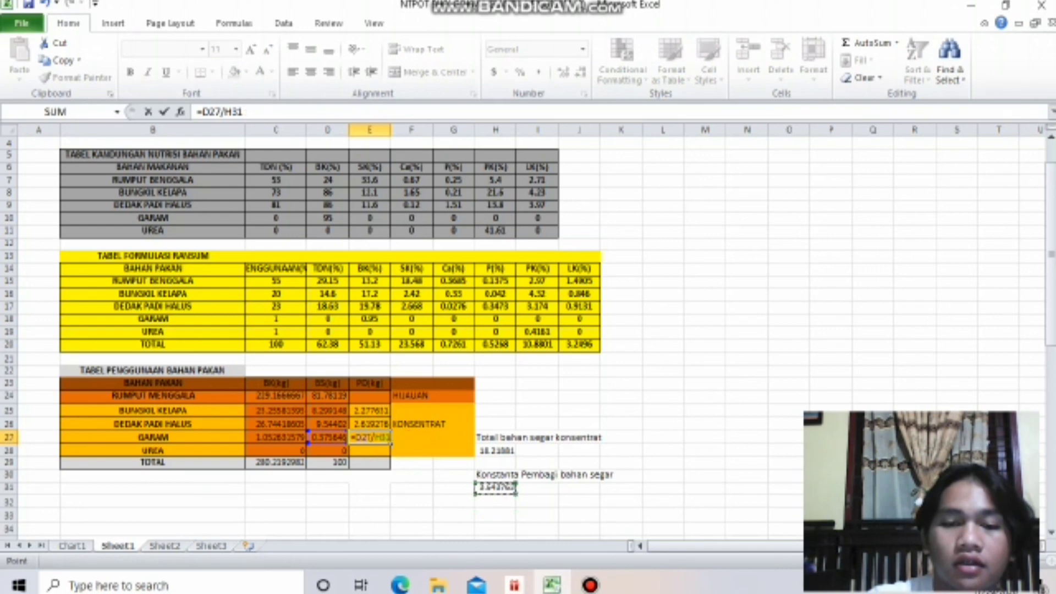
pyautogui.press('Return')
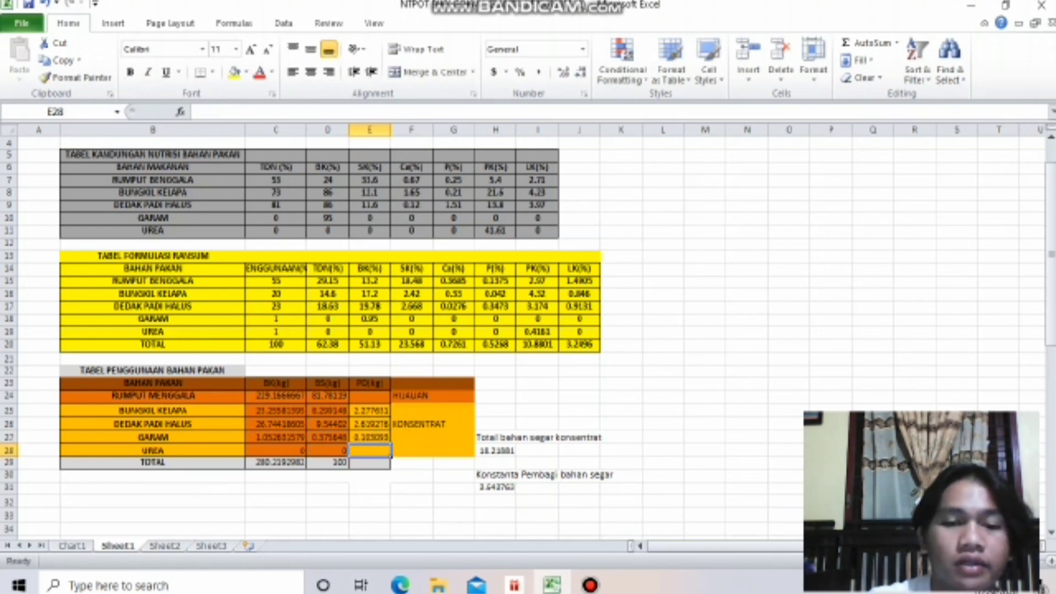
pyautogui.write('0')
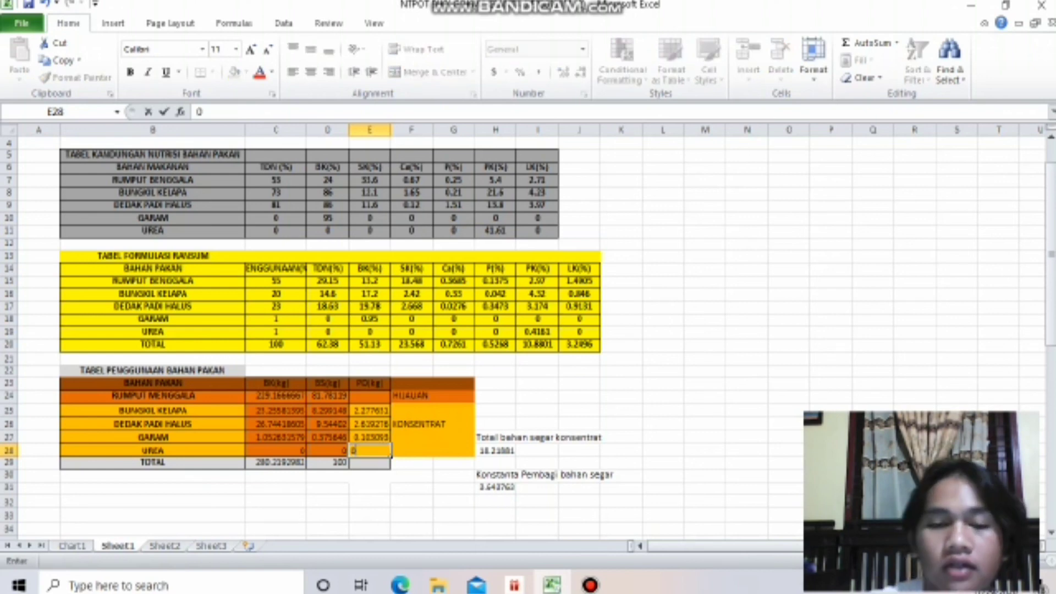
pyautogui.press('Return')
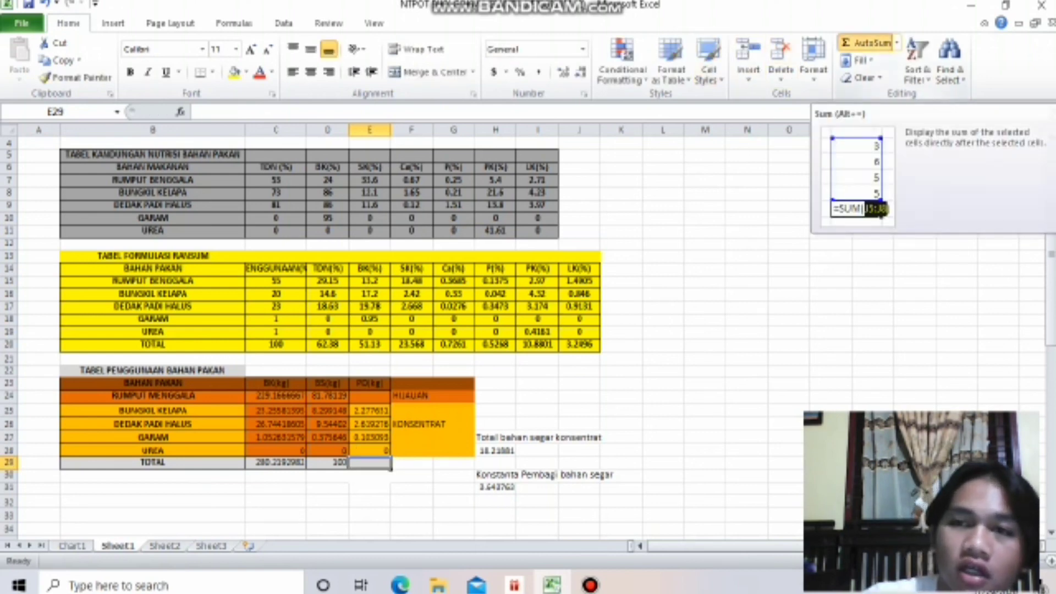
# Step: Insert =SUM(E25:E28) in E29 for a PO kg total of 5
pyautogui.click(868, 42)
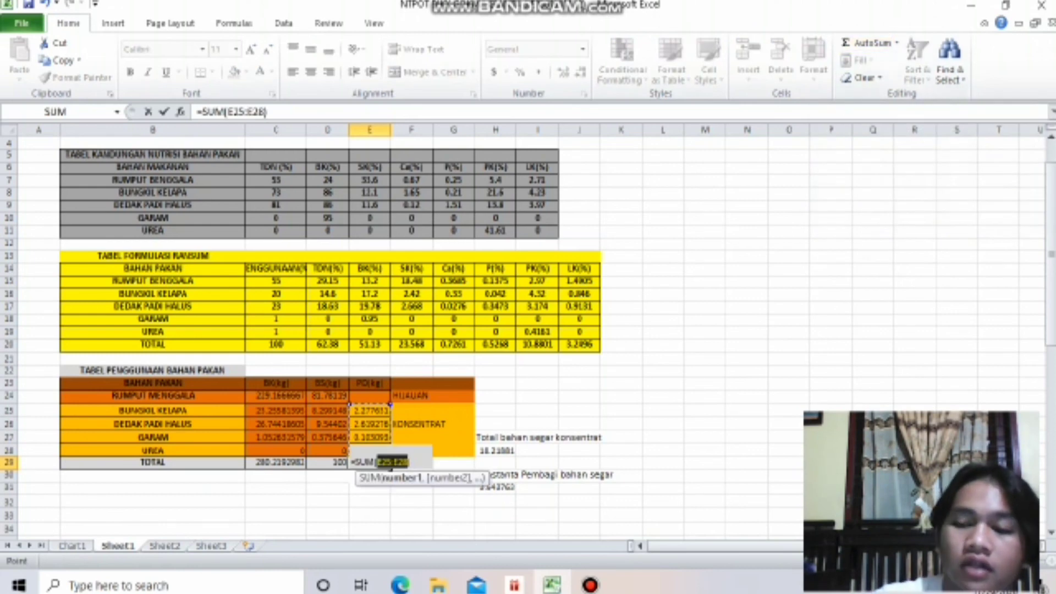
pyautogui.press('Return')
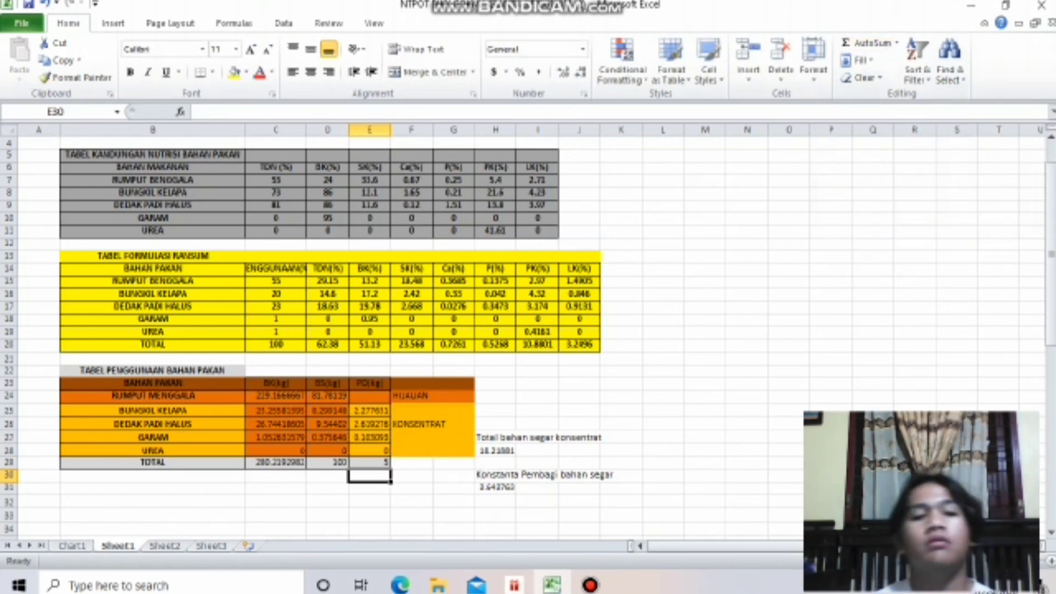